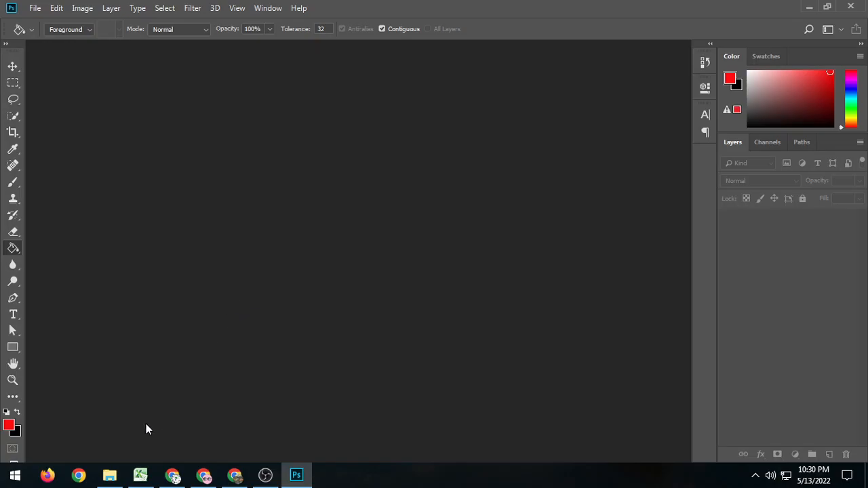
Open 00244374.jpg from the seleksi rambut folder in Photoshop.
{"action": "left_click", "coordinate": [109, 474]}
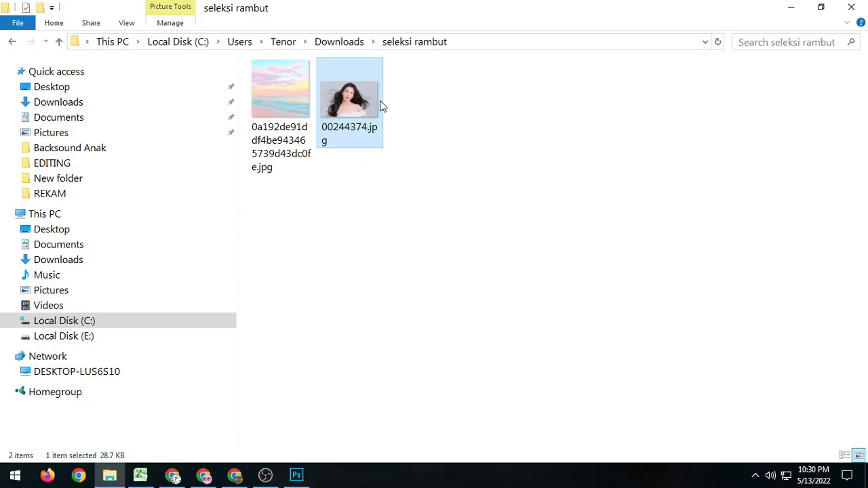
{"action": "left_click_drag", "start_coordinate": [359, 86], "coordinate": [302, 237]}
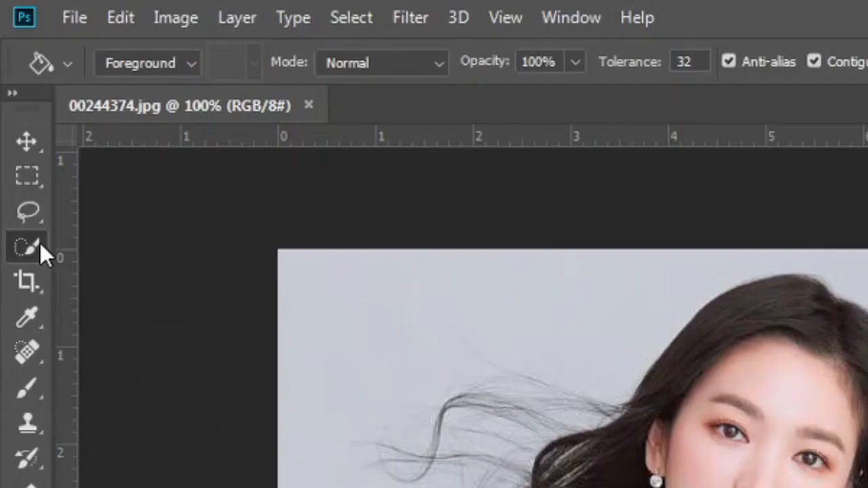
Select the woman and her hair with the Quick Selection Tool, sweeping across the whole picture.
{"action": "left_click", "coordinate": [18, 114]}
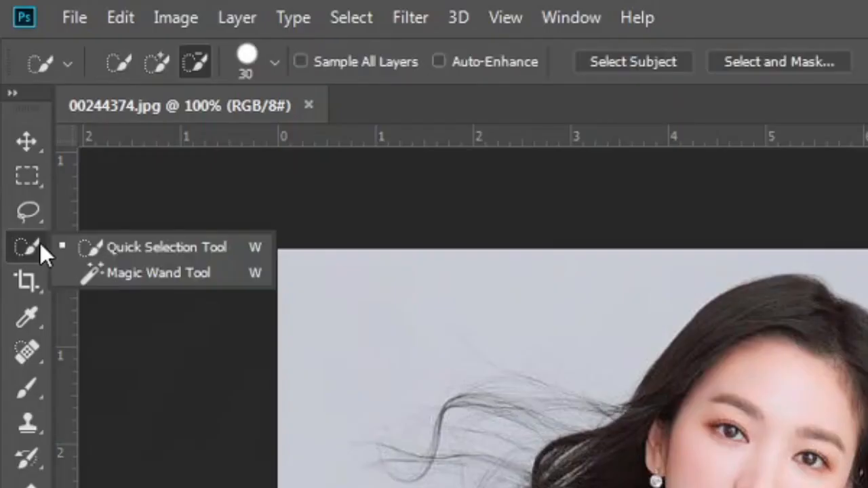
{"action": "left_click", "coordinate": [128, 245]}
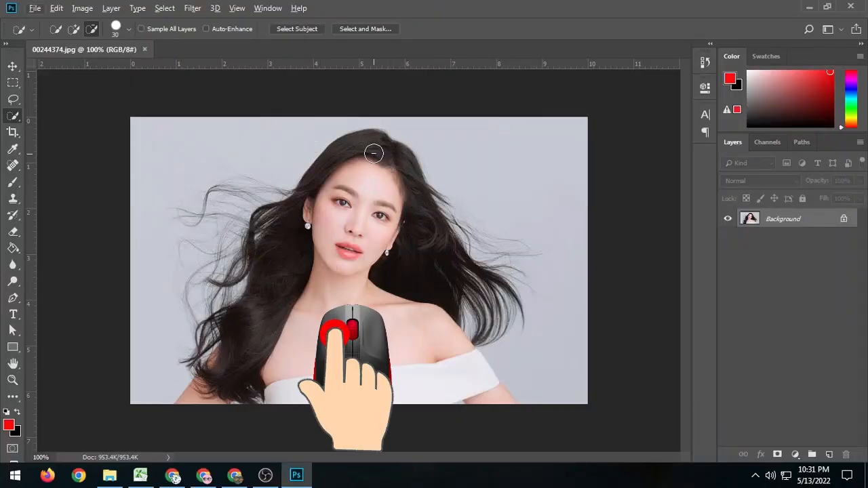
{"action": "mouse_move", "coordinate": [374, 153]}
{"action": "left_mouse_down"}
{"action": "mouse_move", "coordinate": [345, 142]}
{"action": "mouse_move", "coordinate": [296, 199]}
{"action": "mouse_move", "coordinate": [250, 182]}
{"action": "left_mouse_up"}
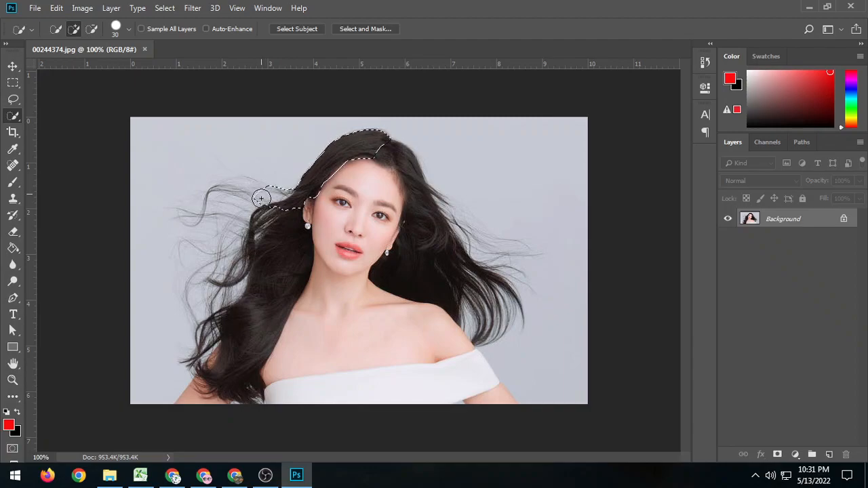
{"action": "mouse_move", "coordinate": [228, 174]}
{"action": "left_mouse_down"}
{"action": "mouse_move", "coordinate": [241, 330]}
{"action": "mouse_move", "coordinate": [223, 338]}
{"action": "mouse_move", "coordinate": [224, 364]}
{"action": "mouse_move", "coordinate": [243, 371]}
{"action": "mouse_move", "coordinate": [295, 356]}
{"action": "mouse_move", "coordinate": [336, 253]}
{"action": "mouse_move", "coordinate": [364, 227]}
{"action": "mouse_move", "coordinate": [419, 222]}
{"action": "mouse_move", "coordinate": [446, 266]}
{"action": "mouse_move", "coordinate": [465, 231]}
{"action": "mouse_move", "coordinate": [499, 272]}
{"action": "mouse_move", "coordinate": [509, 254]}
{"action": "left_mouse_up"}
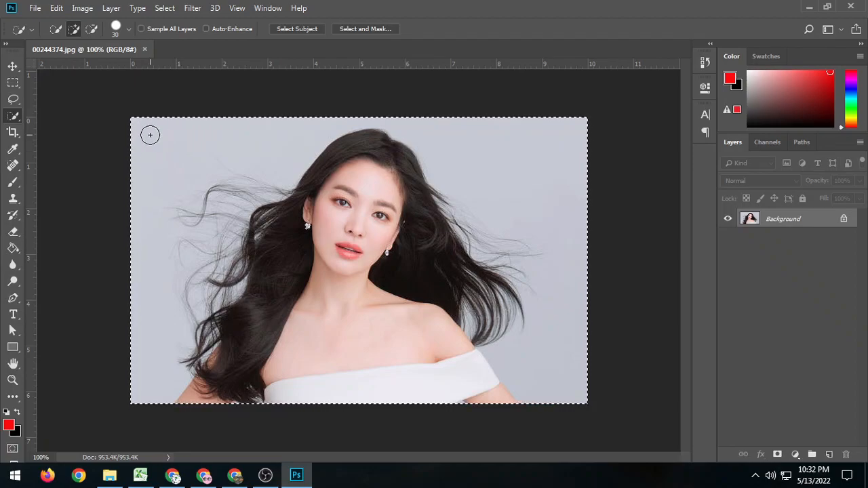
Subtract the background along the picture's left side from the selection, keeping the lower-left hair and arm selected.
{"action": "key", "text": "alt"}
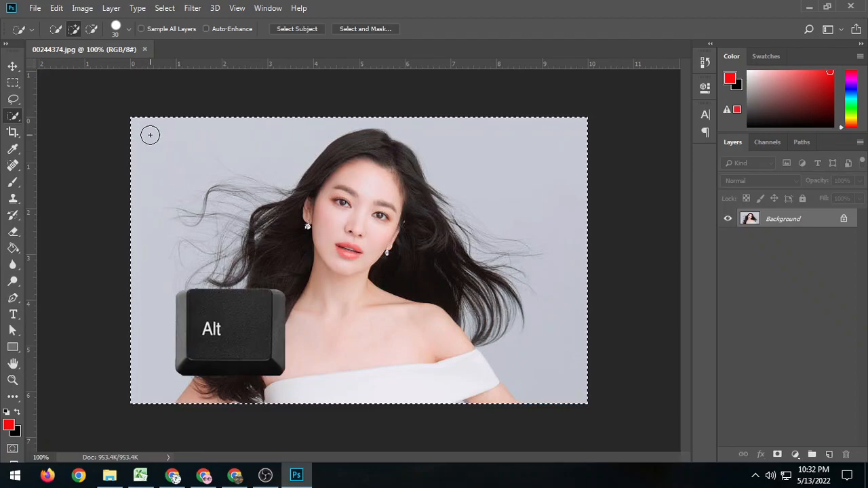
{"action": "key", "text": "alt"}
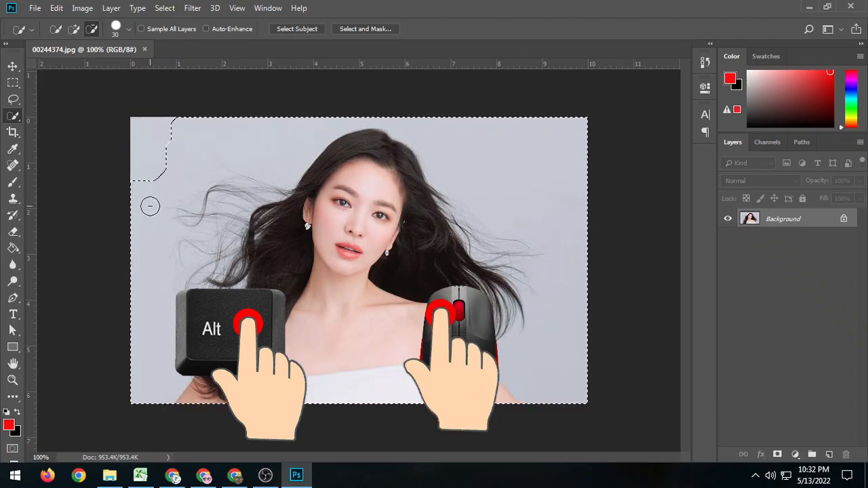
{"action": "mouse_move", "coordinate": [144, 206]}
{"action": "left_mouse_down"}
{"action": "mouse_move", "coordinate": [152, 268]}
{"action": "mouse_move", "coordinate": [135, 320]}
{"action": "mouse_move", "coordinate": [173, 360]}
{"action": "left_mouse_up"}
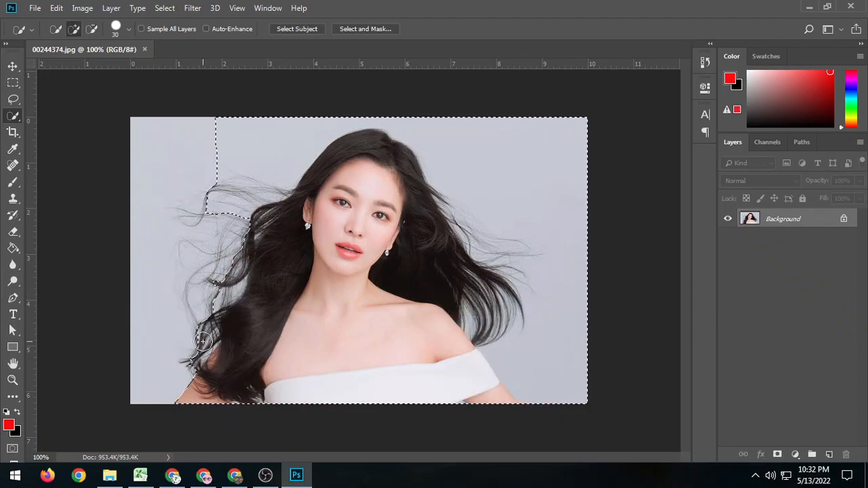
{"action": "key", "text": "alt"}
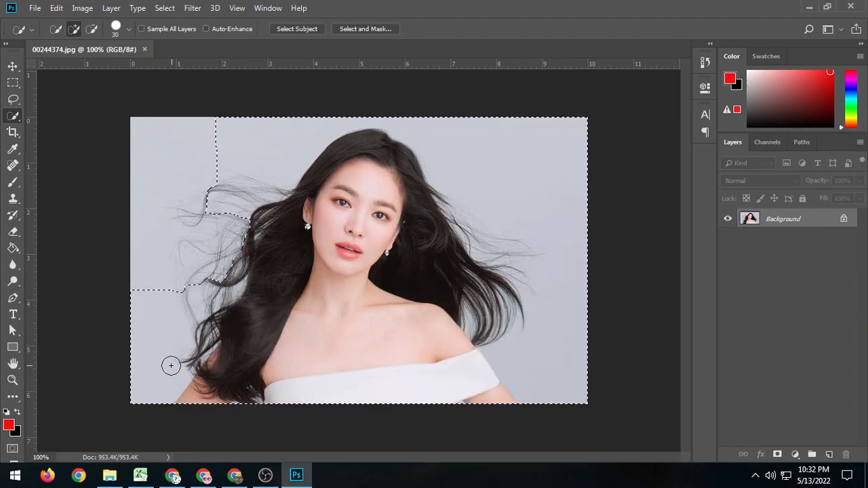
{"action": "left_click", "coordinate": [145, 309], "text": "alt"}
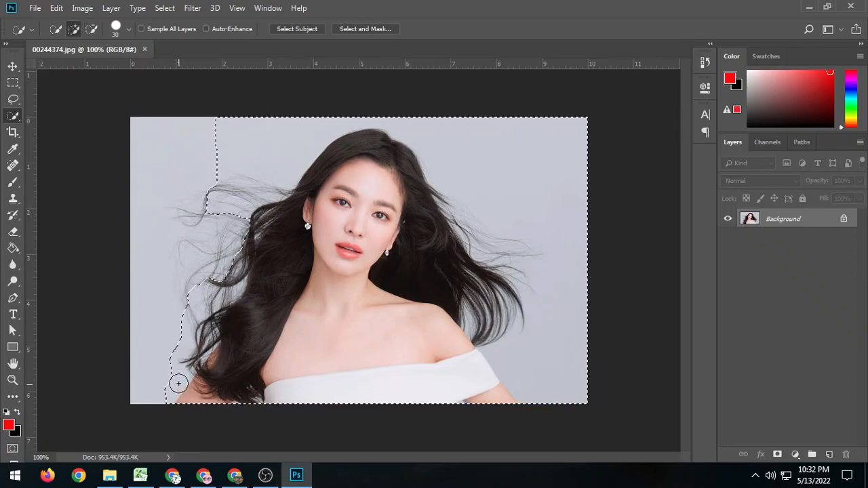
{"action": "key", "text": "alt"}
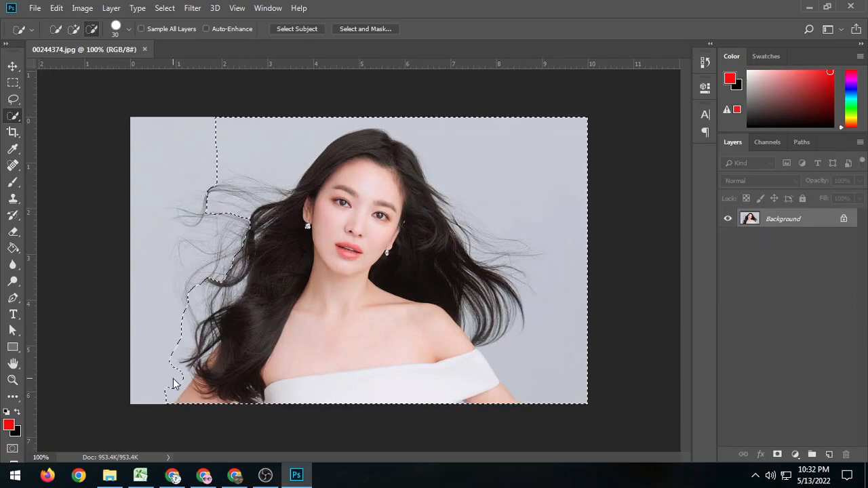
{"action": "key", "text": "alt"}
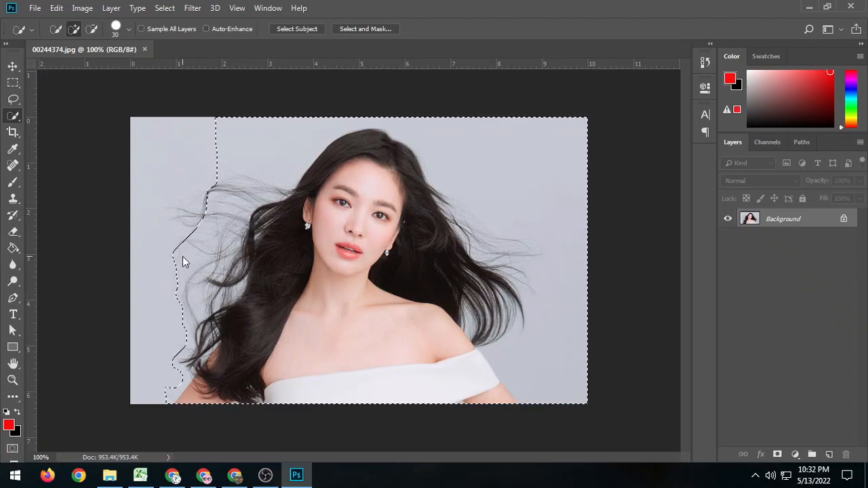
Reshape the selection around the flyaway strands at the hair's upper left, keeping them inside and excluding the background beyond.
{"action": "left_click", "coordinate": [169, 211]}
{"action": "key", "text": "alt"}
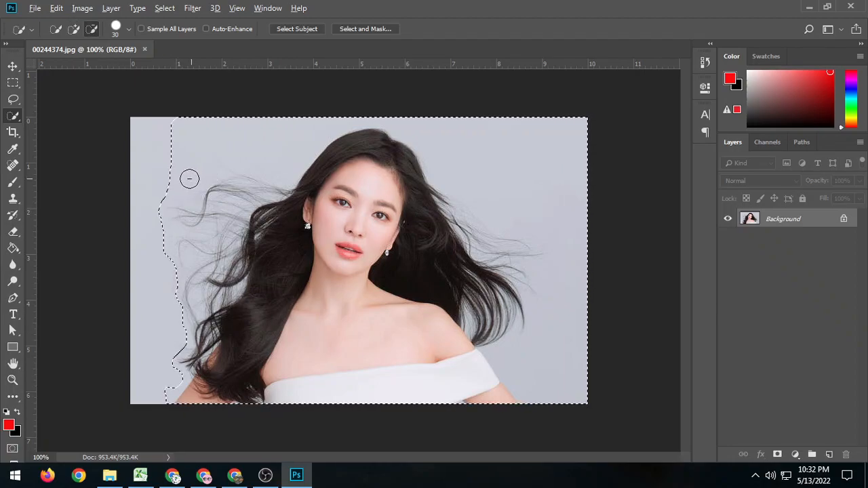
{"action": "left_click", "coordinate": [185, 187], "text": "alt"}
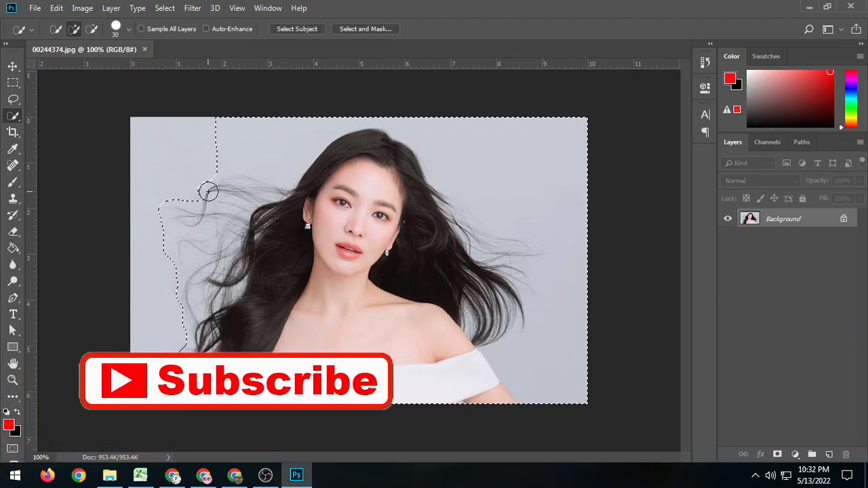
{"action": "left_click", "coordinate": [216, 136], "text": "alt"}
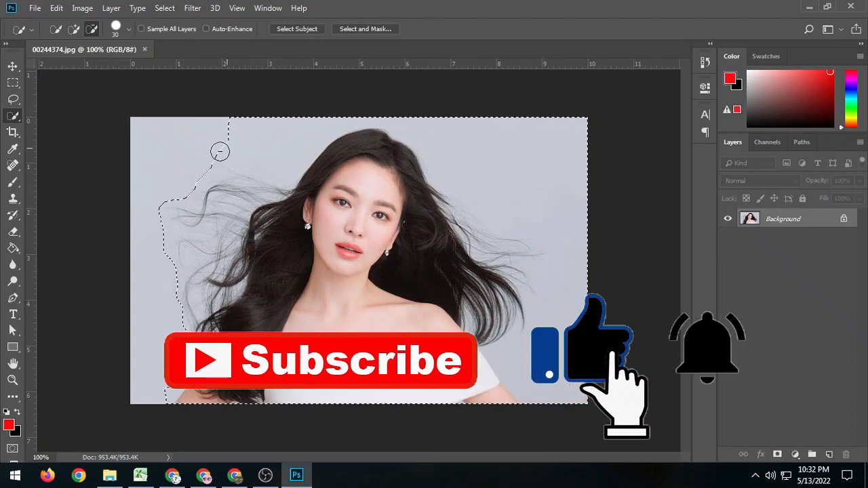
{"action": "left_click", "coordinate": [238, 149], "text": "alt"}
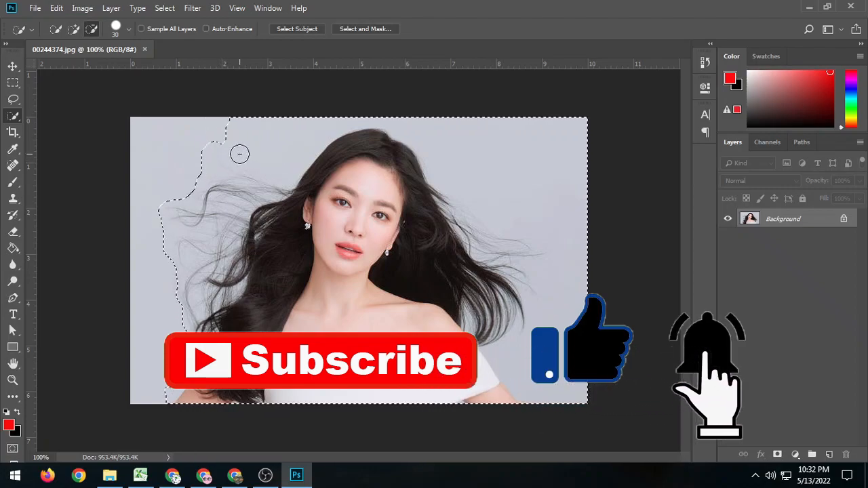
{"action": "left_click", "coordinate": [266, 160], "text": "alt"}
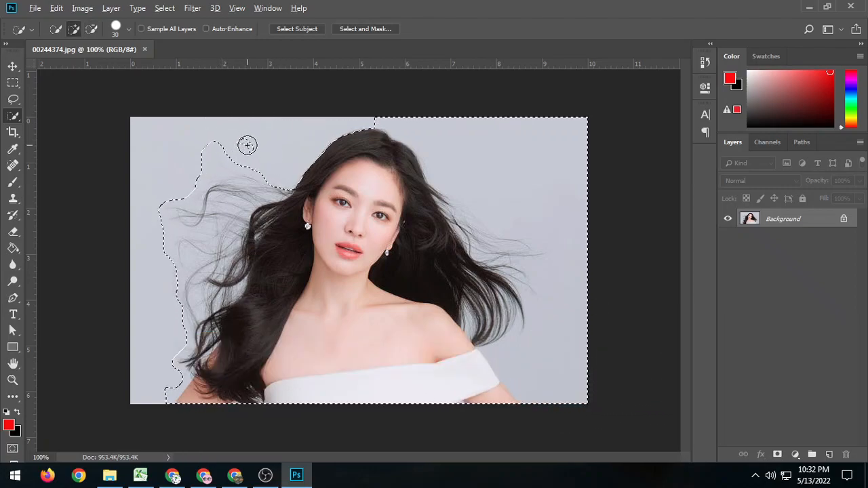
{"action": "left_click", "coordinate": [276, 180]}
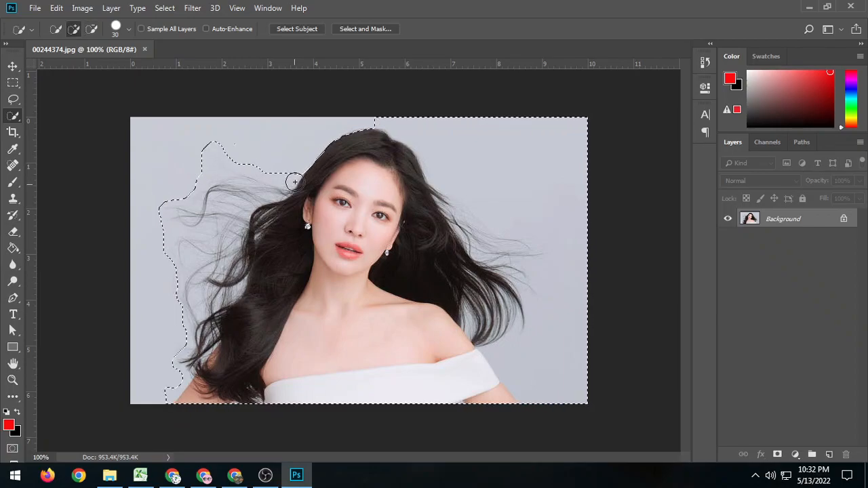
Refine the selection edge along the upper-left side of the head, leaving a narrow margin around the hair.
{"action": "left_click", "coordinate": [283, 174], "text": "alt"}
{"action": "left_click", "coordinate": [314, 167]}
{"action": "left_click", "coordinate": [328, 136], "text": "alt"}
{"action": "left_click", "coordinate": [351, 122], "text": "alt"}
{"action": "left_click", "coordinate": [350, 132]}
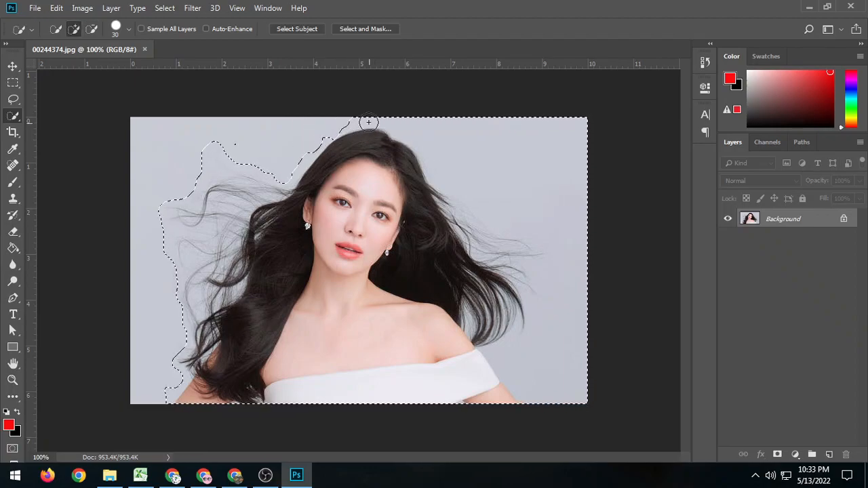
{"action": "left_click", "coordinate": [334, 139]}
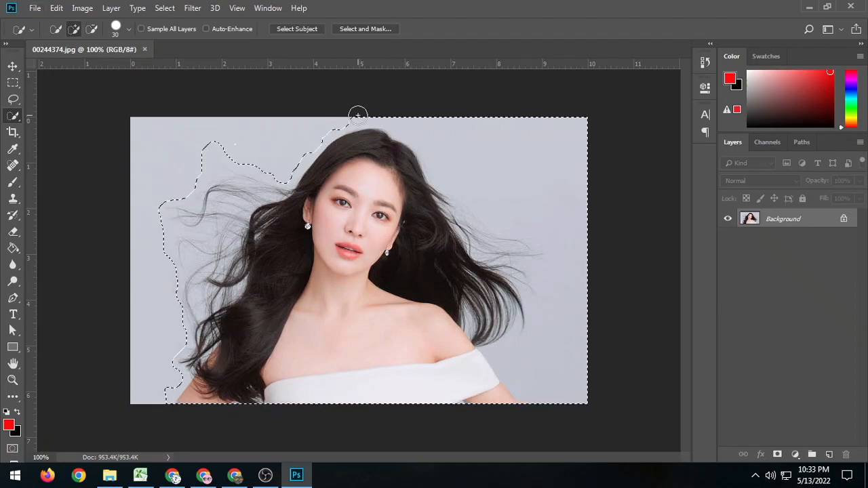
{"action": "left_click", "coordinate": [355, 117], "text": "alt"}
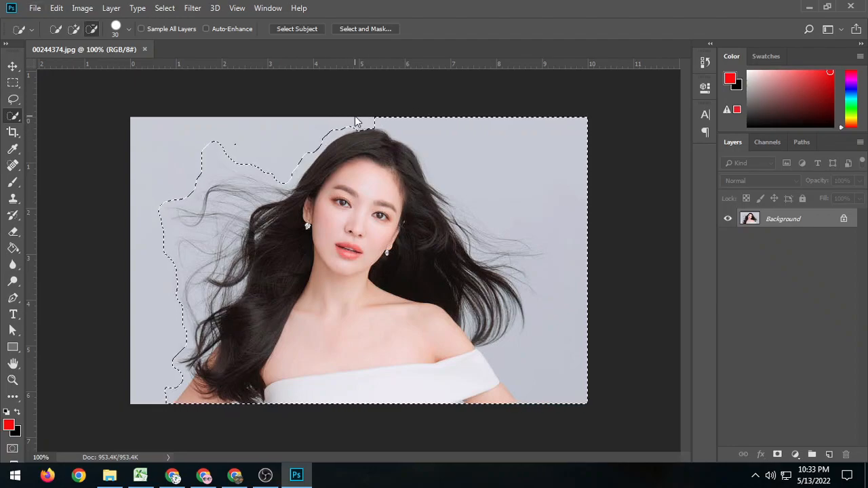
Subtract the background above and beside the upper-right side of the head from the selection.
{"action": "left_click", "coordinate": [400, 136], "text": "alt"}
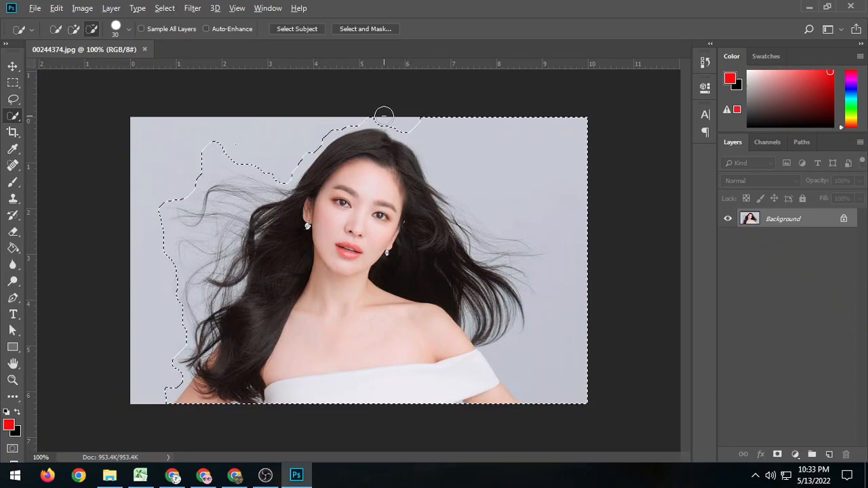
{"action": "left_click", "coordinate": [383, 114], "text": "alt"}
{"action": "left_click", "coordinate": [441, 151], "text": "alt"}
{"action": "left_click", "coordinate": [425, 157], "text": "alt"}
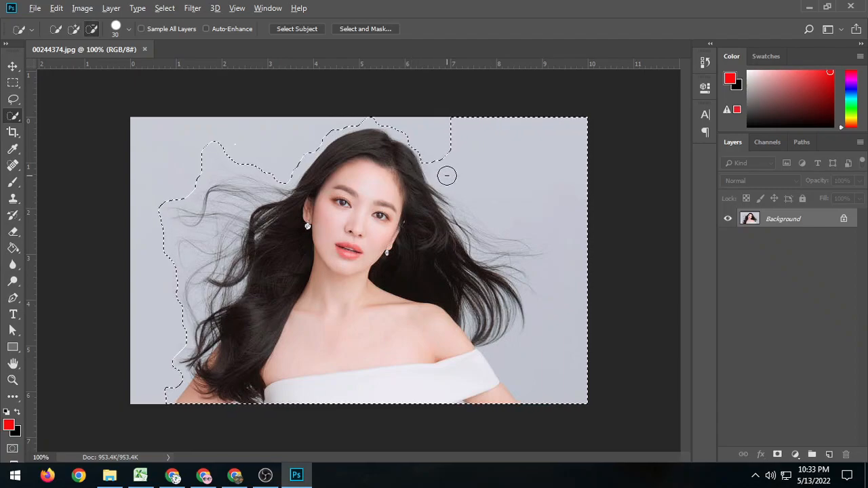
{"action": "left_click", "coordinate": [424, 163]}
{"action": "left_click", "coordinate": [443, 175], "text": "alt"}
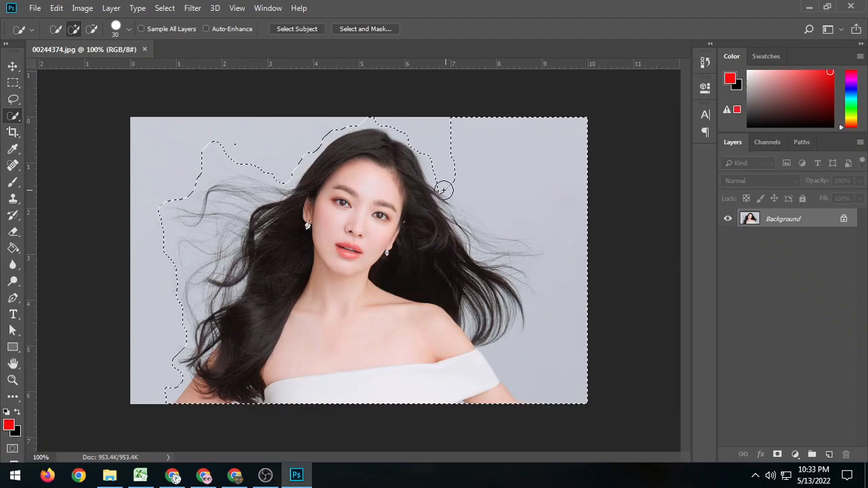
Remove the upper-right background from the selection while keeping the loose strands on the hair's right side inside it.
{"action": "mouse_move", "coordinate": [470, 178]}
{"action": "left_mouse_down"}
{"action": "mouse_move", "coordinate": [490, 163]}
{"action": "mouse_move", "coordinate": [497, 187]}
{"action": "mouse_move", "coordinate": [510, 173]}
{"action": "mouse_move", "coordinate": [540, 202]}
{"action": "mouse_move", "coordinate": [525, 196]}
{"action": "mouse_move", "coordinate": [558, 210]}
{"action": "left_mouse_up"}
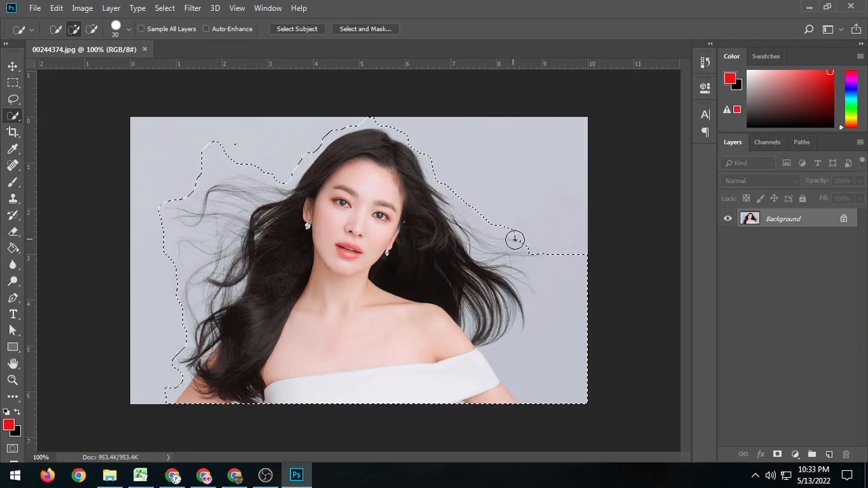
{"action": "key", "text": "alt"}
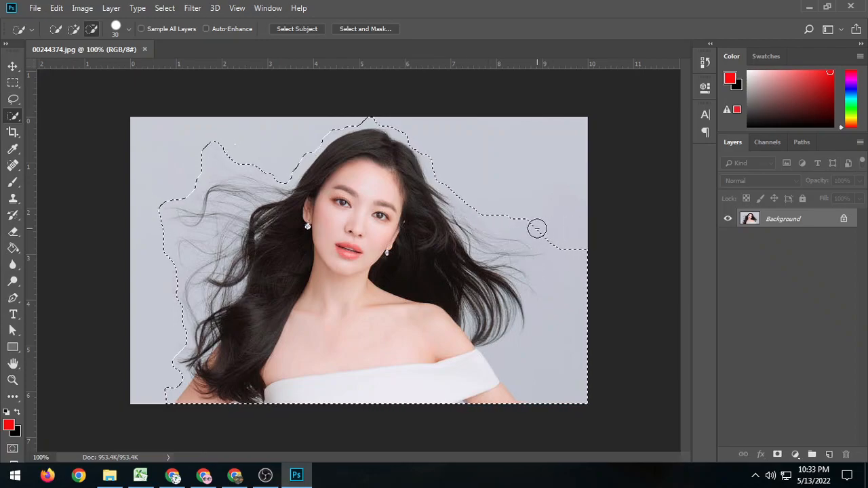
{"action": "left_click_drag", "start_coordinate": [523, 222], "coordinate": [501, 219]}
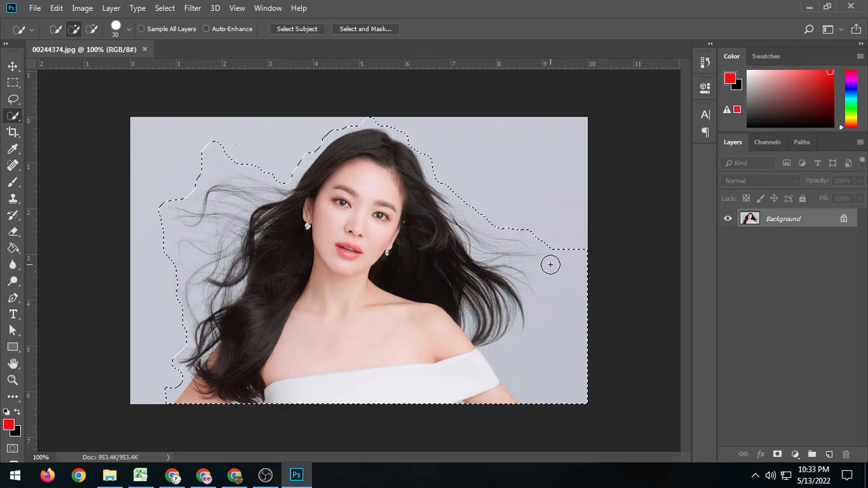
{"action": "key", "text": "alt"}
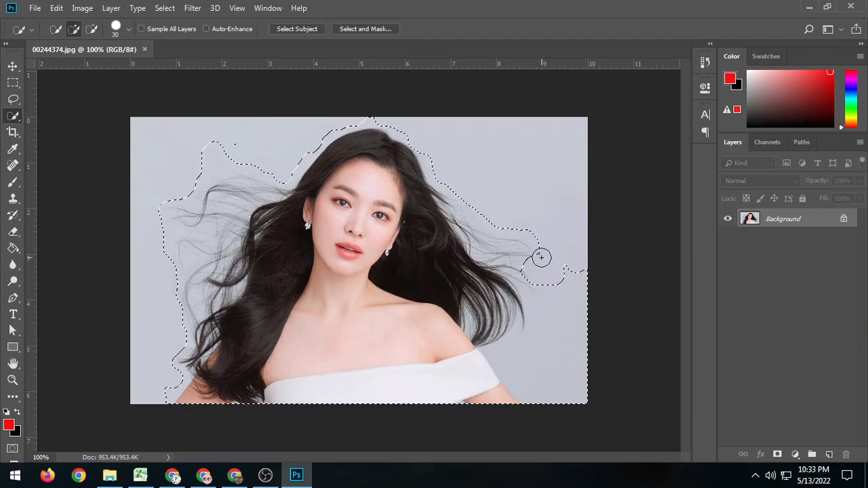
{"action": "key", "text": "alt"}
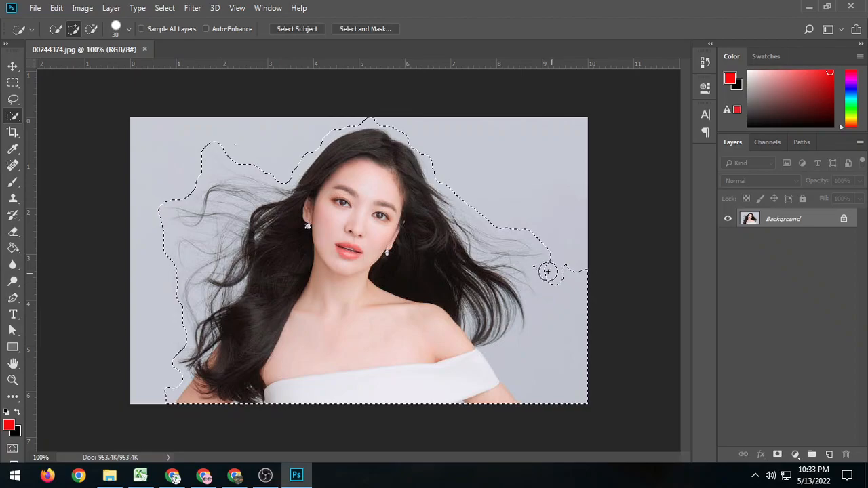
Exclude the lower-right background from the selection, keeping the right-hand hair tips, shoulder and arm inside the outline.
{"action": "left_click", "coordinate": [572, 271], "text": "alt"}
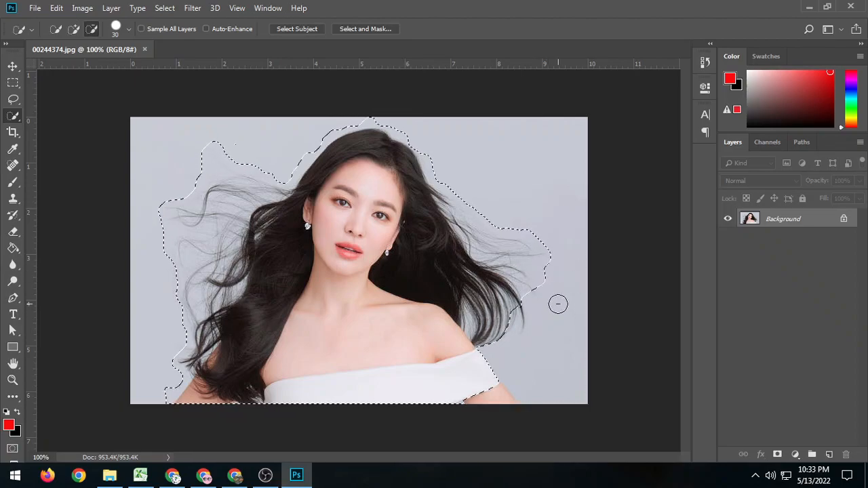
{"action": "left_click", "coordinate": [542, 272], "text": "alt"}
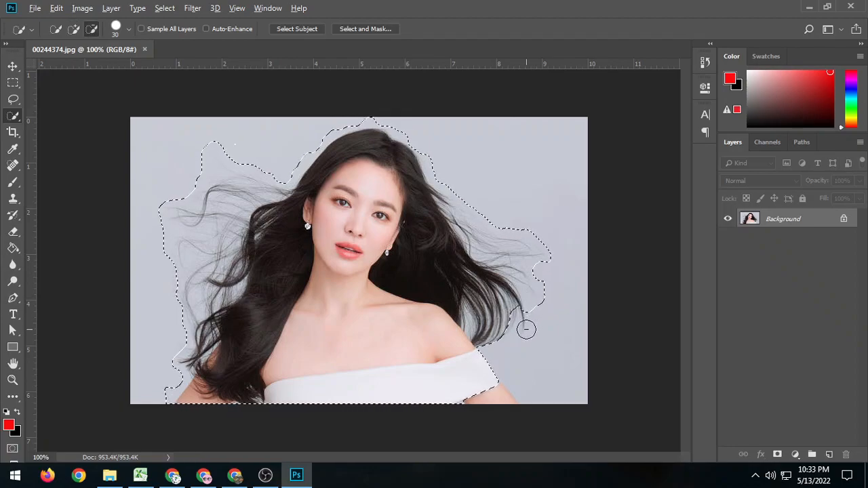
{"action": "left_click", "coordinate": [510, 358], "text": "alt"}
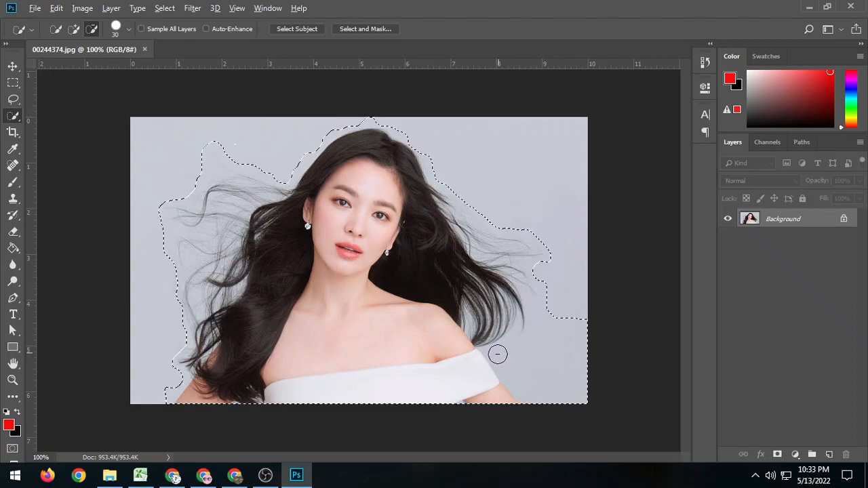
{"action": "left_click", "coordinate": [499, 354], "text": "alt"}
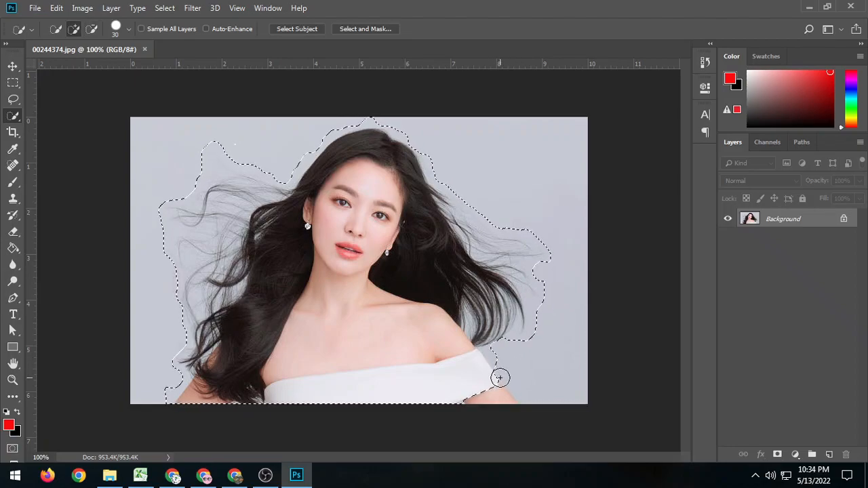
{"action": "left_click", "coordinate": [548, 384], "text": "alt"}
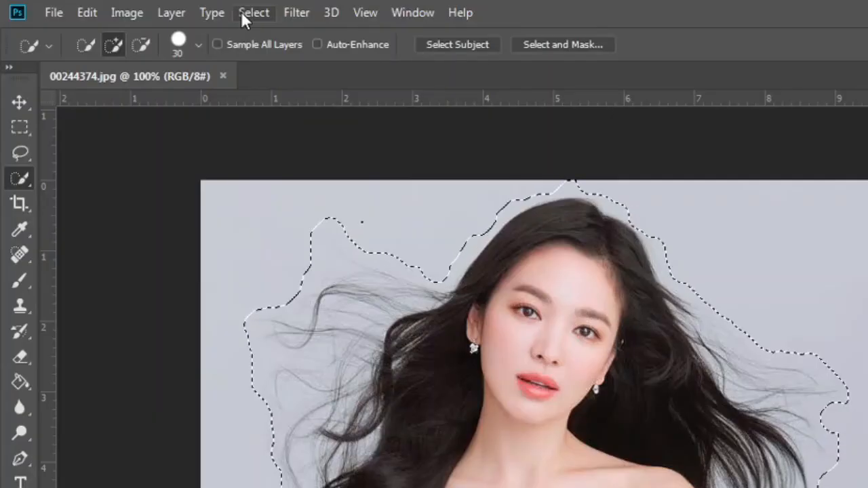
{"action": "left_click", "coordinate": [157, 8]}
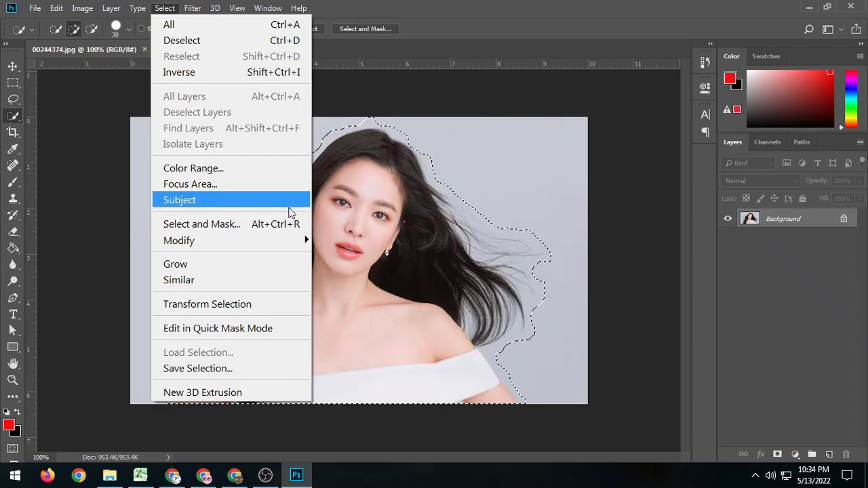
{"action": "left_click", "coordinate": [288, 229]}
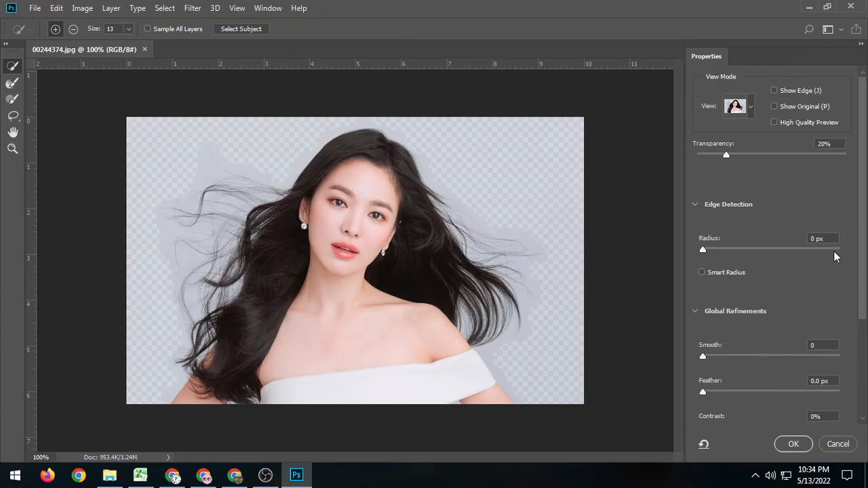
{"action": "left_click", "coordinate": [838, 444]}
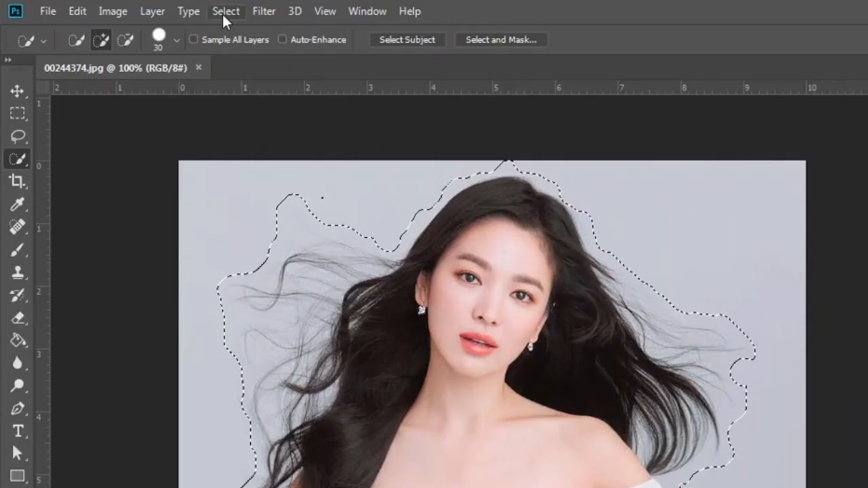
Open the Refine Edge dialog for the current selection and place it clear of the portrait, keeping the On Black view.
{"action": "left_click", "coordinate": [163, 10]}
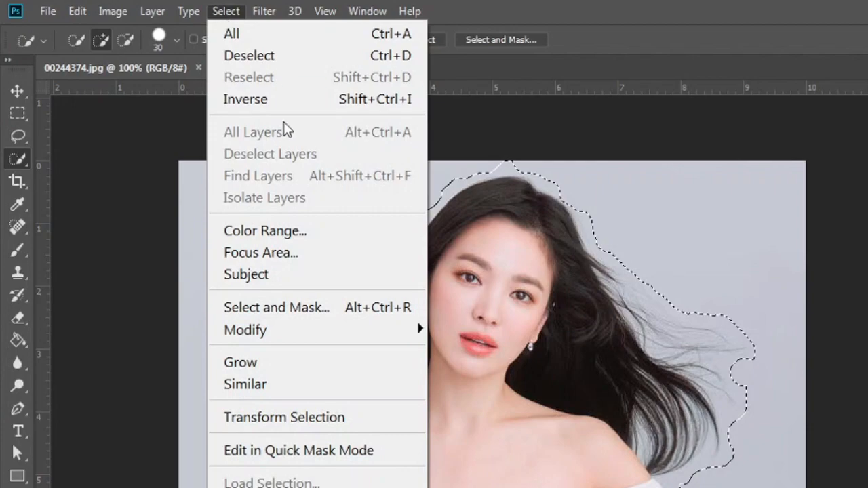
{"action": "left_click", "coordinate": [407, 307], "text": "shift"}
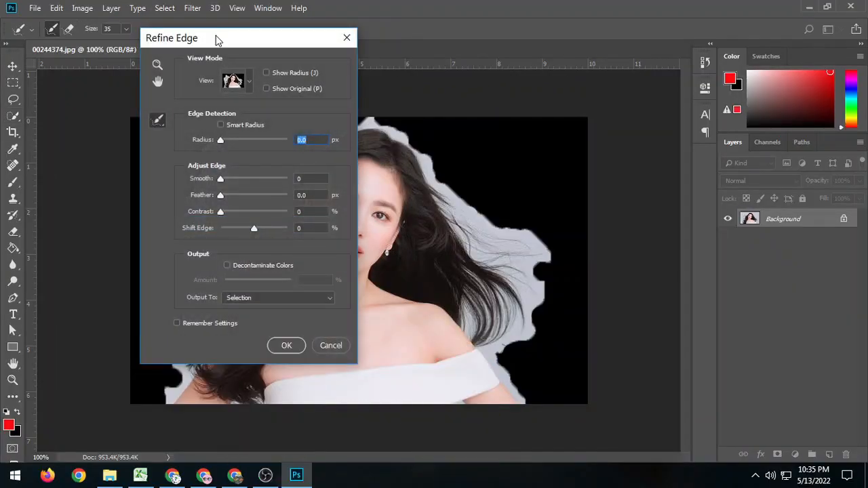
{"action": "left_click_drag", "start_coordinate": [215, 42], "coordinate": [645, 25]}
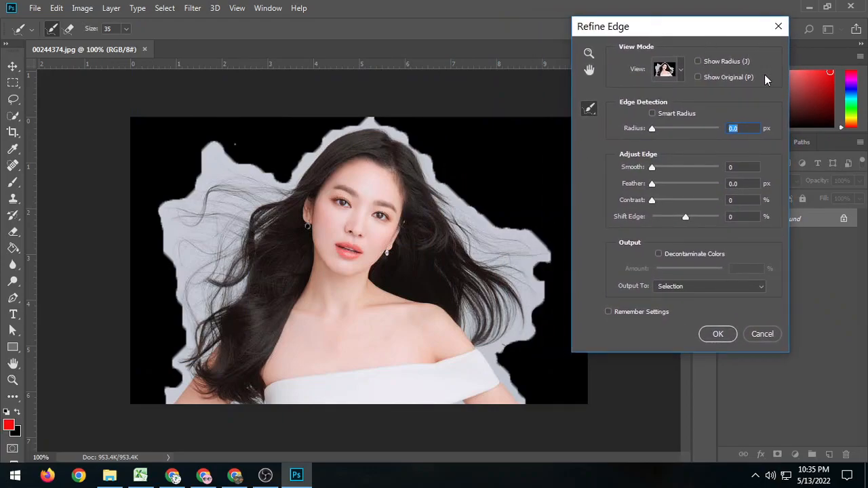
{"action": "left_click", "coordinate": [682, 70]}
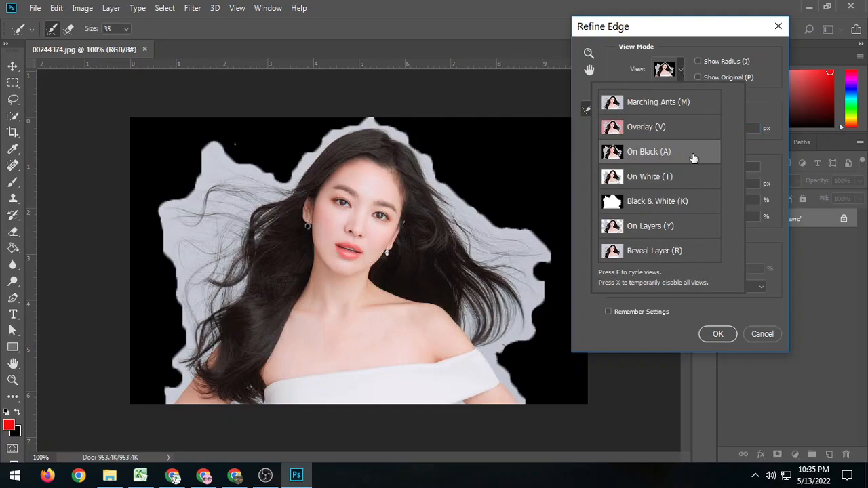
{"action": "left_click", "coordinate": [751, 106]}
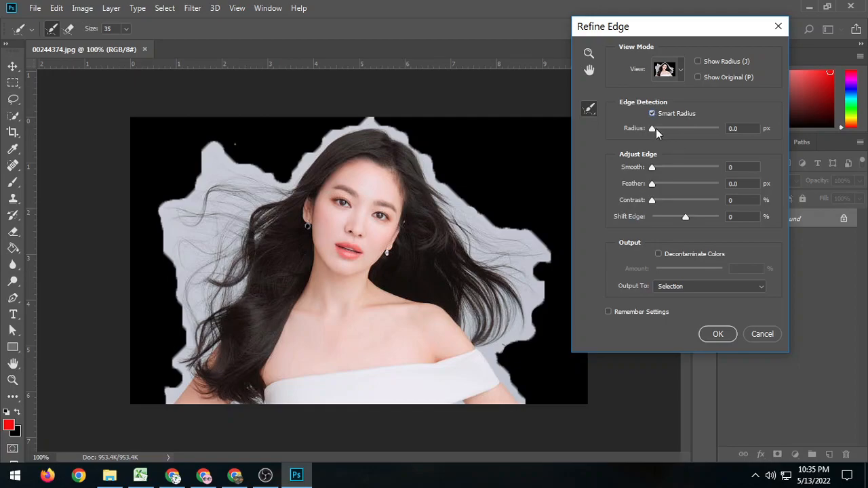
Try Smart Radius edge detection with a radius of 68.5 px, and return the radius to 0 with the option off.
{"action": "left_click_drag", "start_coordinate": [652, 129], "coordinate": [700, 136]}
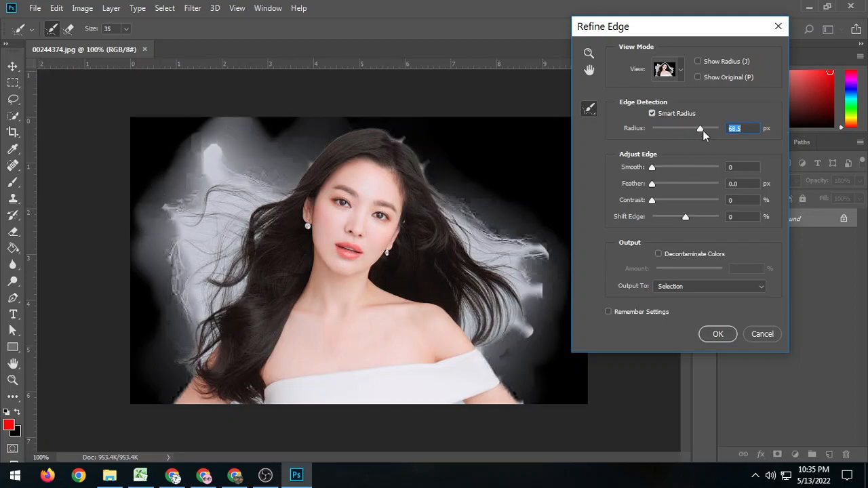
{"action": "left_click_drag", "start_coordinate": [700, 129], "coordinate": [649, 128]}
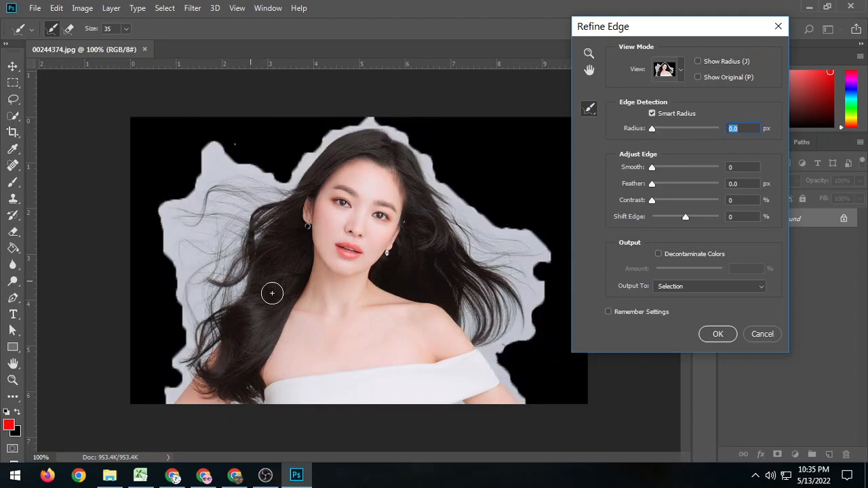
{"action": "left_click", "coordinate": [653, 112]}
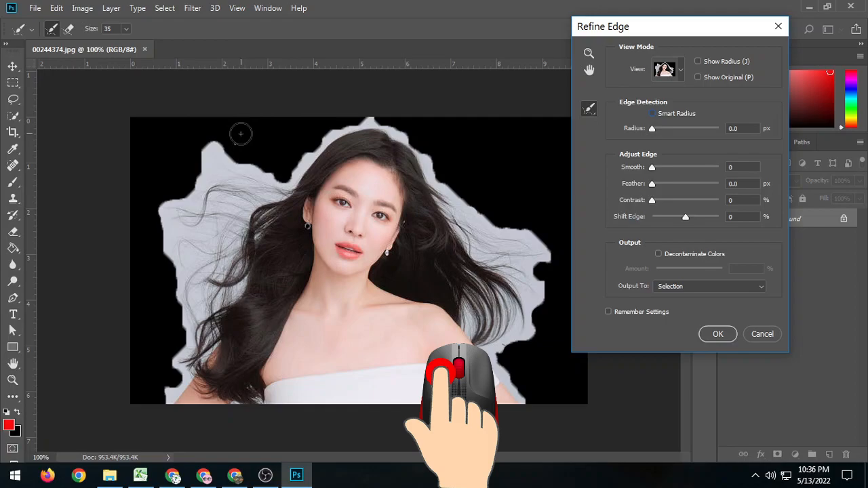
Brush Refine Radius at size 35 over the loose hair on both sides and along the outline of the head, shoulders and arms.
{"action": "mouse_move", "coordinate": [240, 134]}
{"action": "left_mouse_down"}
{"action": "mouse_move", "coordinate": [202, 154]}
{"action": "mouse_move", "coordinate": [187, 185]}
{"action": "mouse_move", "coordinate": [224, 159]}
{"action": "mouse_move", "coordinate": [162, 227]}
{"action": "mouse_move", "coordinate": [184, 188]}
{"action": "mouse_move", "coordinate": [238, 163]}
{"action": "mouse_move", "coordinate": [175, 256]}
{"action": "mouse_move", "coordinate": [177, 217]}
{"action": "mouse_move", "coordinate": [153, 252]}
{"action": "mouse_move", "coordinate": [217, 179]}
{"action": "mouse_move", "coordinate": [248, 164]}
{"action": "mouse_move", "coordinate": [195, 225]}
{"action": "mouse_move", "coordinate": [163, 289]}
{"action": "mouse_move", "coordinate": [259, 172]}
{"action": "mouse_move", "coordinate": [213, 262]}
{"action": "mouse_move", "coordinate": [177, 294]}
{"action": "mouse_move", "coordinate": [263, 185]}
{"action": "mouse_move", "coordinate": [282, 176]}
{"action": "mouse_move", "coordinate": [184, 317]}
{"action": "mouse_move", "coordinate": [277, 200]}
{"action": "mouse_move", "coordinate": [249, 274]}
{"action": "mouse_move", "coordinate": [178, 322]}
{"action": "mouse_move", "coordinate": [236, 293]}
{"action": "mouse_move", "coordinate": [189, 325]}
{"action": "left_mouse_up"}
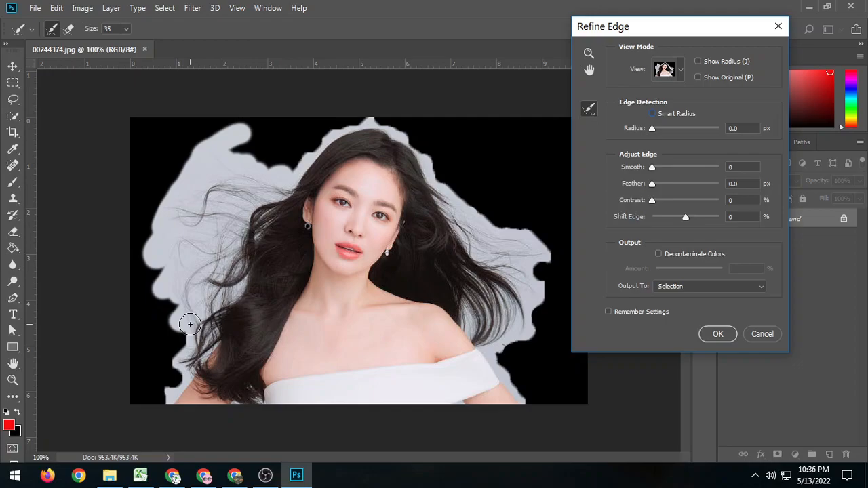
{"action": "left_click_drag", "start_coordinate": [190, 325], "coordinate": [190, 324]}
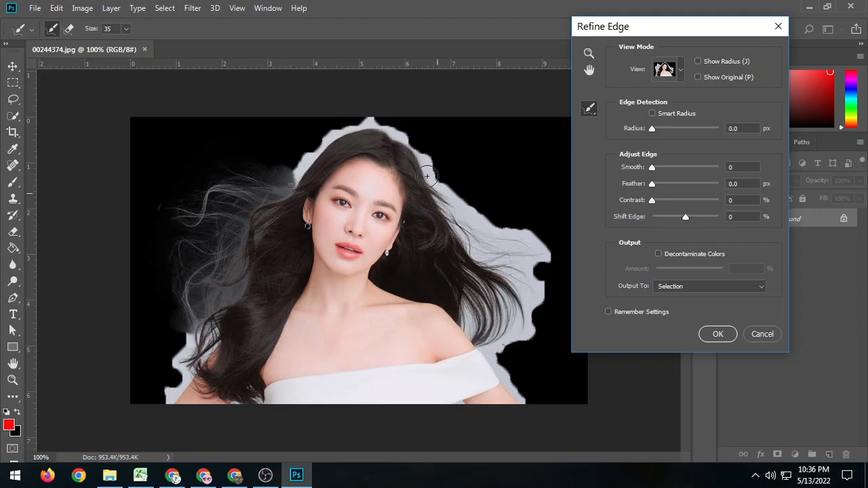
{"action": "mouse_move", "coordinate": [264, 216]}
{"action": "left_mouse_down"}
{"action": "mouse_move", "coordinate": [354, 128]}
{"action": "mouse_move", "coordinate": [390, 126]}
{"action": "mouse_move", "coordinate": [438, 181]}
{"action": "mouse_move", "coordinate": [457, 232]}
{"action": "mouse_move", "coordinate": [433, 192]}
{"action": "mouse_move", "coordinate": [458, 249]}
{"action": "left_mouse_up"}
{"action": "mouse_move", "coordinate": [460, 205]}
{"action": "left_mouse_down"}
{"action": "mouse_move", "coordinate": [544, 258]}
{"action": "mouse_move", "coordinate": [552, 284]}
{"action": "mouse_move", "coordinate": [469, 230]}
{"action": "mouse_move", "coordinate": [538, 302]}
{"action": "mouse_move", "coordinate": [537, 272]}
{"action": "mouse_move", "coordinate": [544, 326]}
{"action": "mouse_move", "coordinate": [459, 268]}
{"action": "mouse_move", "coordinate": [530, 314]}
{"action": "mouse_move", "coordinate": [534, 340]}
{"action": "mouse_move", "coordinate": [482, 305]}
{"action": "mouse_move", "coordinate": [486, 333]}
{"action": "mouse_move", "coordinate": [513, 362]}
{"action": "mouse_move", "coordinate": [503, 339]}
{"action": "left_mouse_up"}
{"action": "mouse_move", "coordinate": [540, 285]}
{"action": "left_mouse_down"}
{"action": "mouse_move", "coordinate": [535, 265]}
{"action": "mouse_move", "coordinate": [515, 253]}
{"action": "mouse_move", "coordinate": [505, 234]}
{"action": "left_mouse_up"}
{"action": "mouse_move", "coordinate": [468, 227]}
{"action": "left_mouse_down"}
{"action": "mouse_move", "coordinate": [457, 202]}
{"action": "mouse_move", "coordinate": [546, 276]}
{"action": "left_mouse_up"}
{"action": "left_click_drag", "start_coordinate": [488, 351], "coordinate": [522, 400]}
{"action": "left_click_drag", "start_coordinate": [178, 384], "coordinate": [167, 407]}
{"action": "left_click_drag", "start_coordinate": [197, 325], "coordinate": [164, 393]}
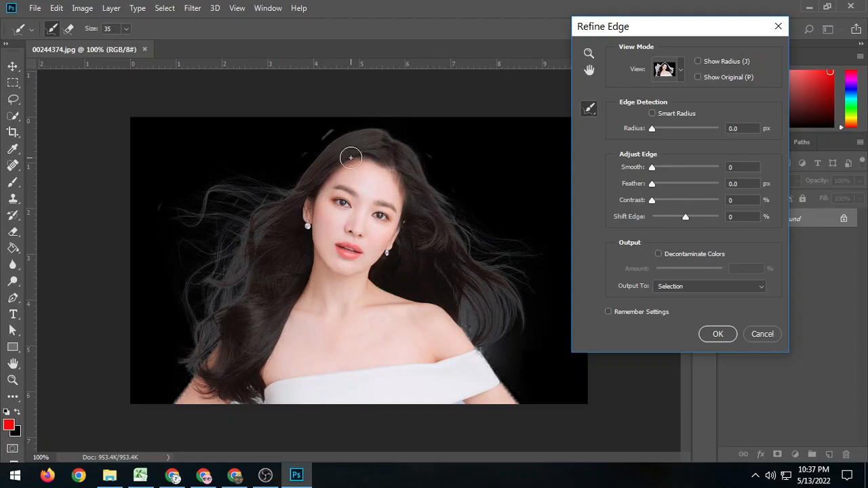
Restore the solid inner hair on the portrait's left side and clean the leftover fringe by the upper-left head, right hair tips and lower-left hair.
{"action": "key", "text": "alt"}
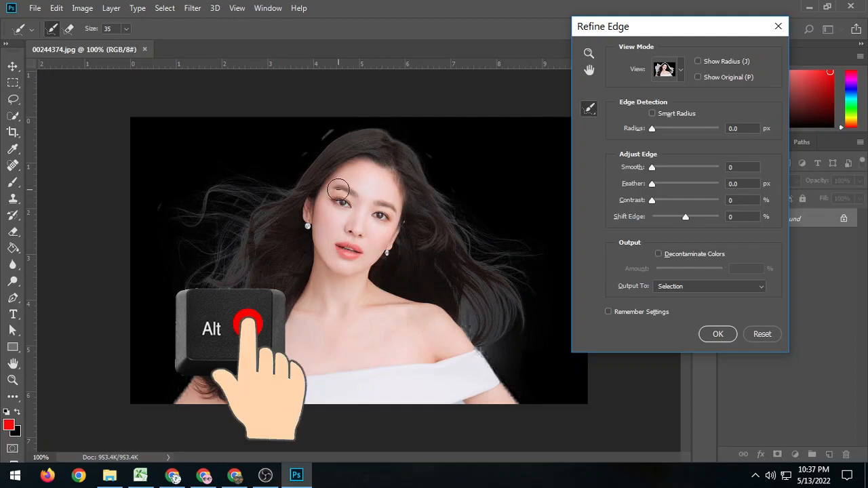
{"action": "mouse_move", "coordinate": [314, 193]}
{"action": "left_mouse_down"}
{"action": "mouse_move", "coordinate": [308, 257]}
{"action": "mouse_move", "coordinate": [317, 200]}
{"action": "mouse_move", "coordinate": [286, 306]}
{"action": "left_mouse_up"}
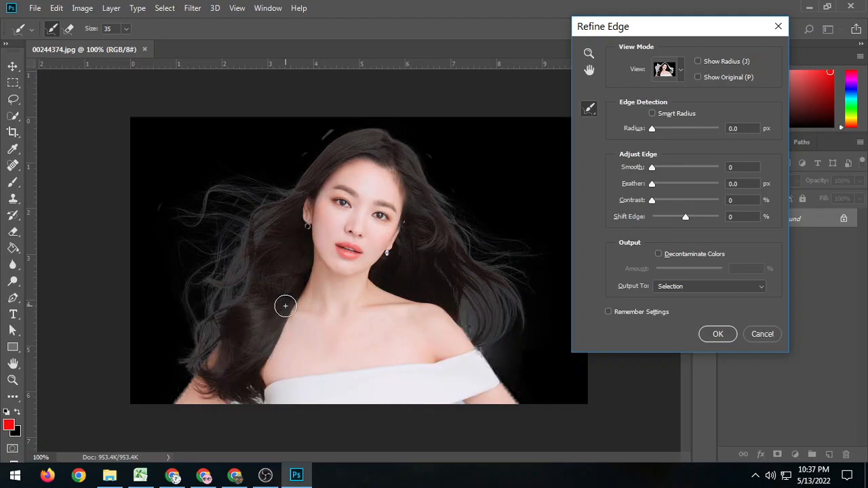
{"action": "mouse_move", "coordinate": [348, 131]}
{"action": "left_mouse_down"}
{"action": "mouse_move", "coordinate": [318, 139]}
{"action": "mouse_move", "coordinate": [288, 175]}
{"action": "left_mouse_up"}
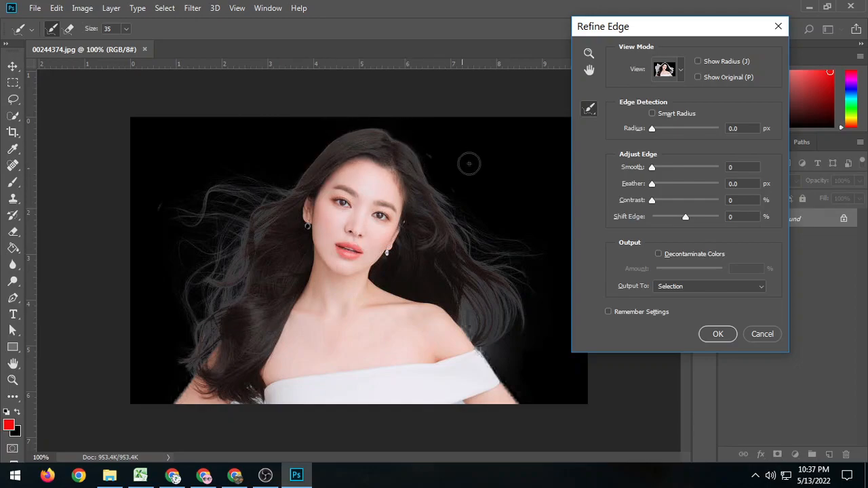
{"action": "left_click_drag", "start_coordinate": [505, 353], "coordinate": [480, 346]}
{"action": "left_click_drag", "start_coordinate": [524, 284], "coordinate": [537, 337]}
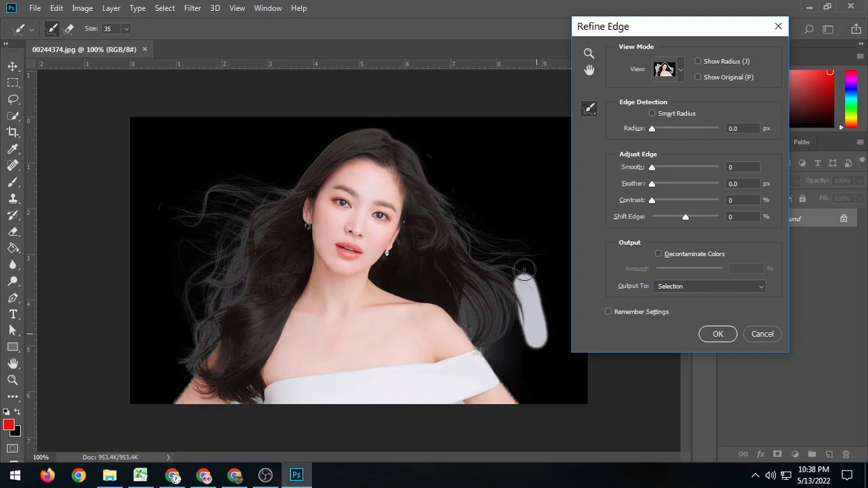
{"action": "left_click_drag", "start_coordinate": [197, 343], "coordinate": [178, 380]}
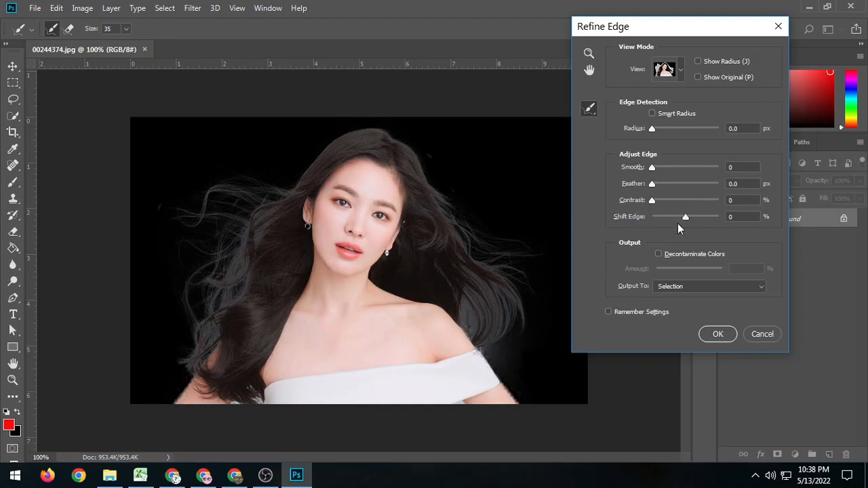
Apply the edge refinement with Decontaminate Colors at 100%, output to a new layer with layer mask.
{"action": "left_click", "coordinate": [657, 253]}
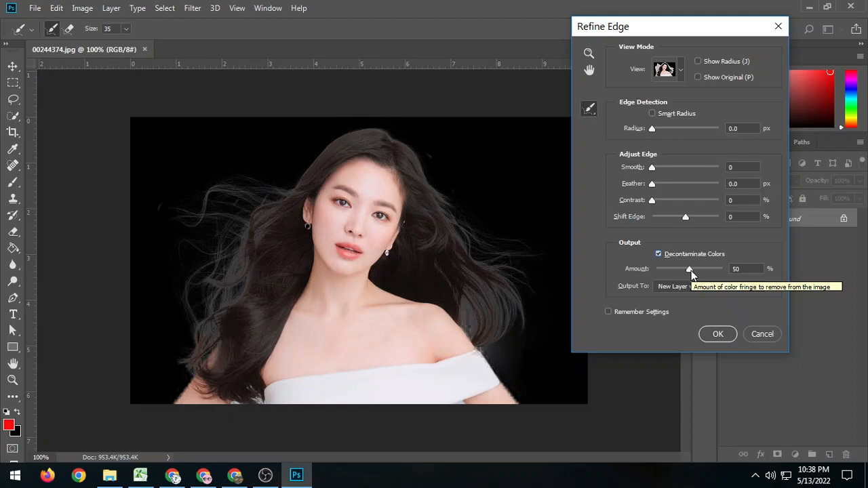
{"action": "left_click_drag", "start_coordinate": [691, 270], "coordinate": [727, 270]}
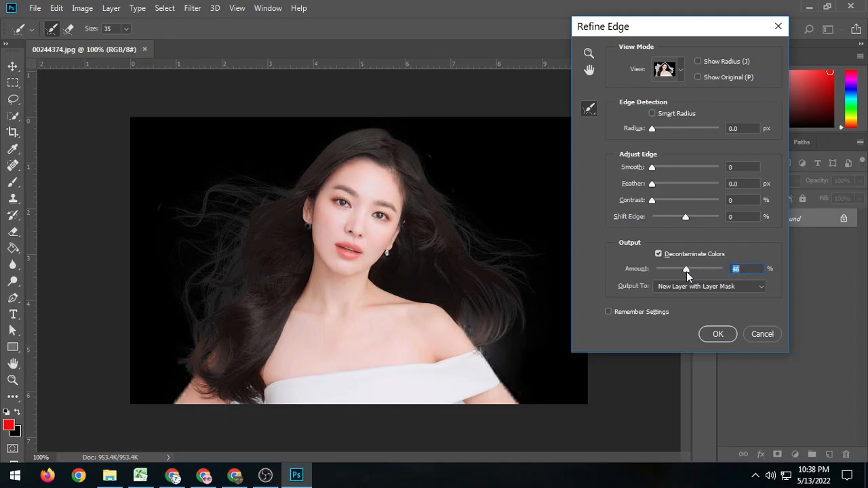
{"action": "left_click_drag", "start_coordinate": [688, 272], "coordinate": [663, 271]}
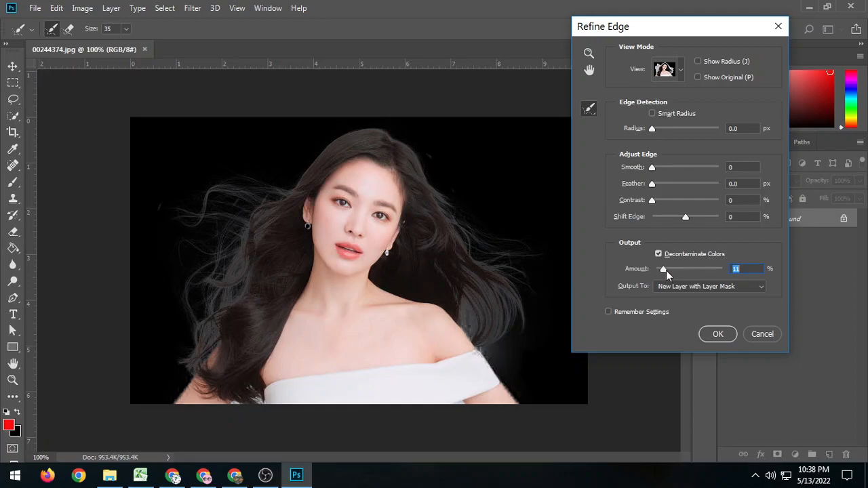
{"action": "left_click_drag", "start_coordinate": [663, 270], "coordinate": [712, 270]}
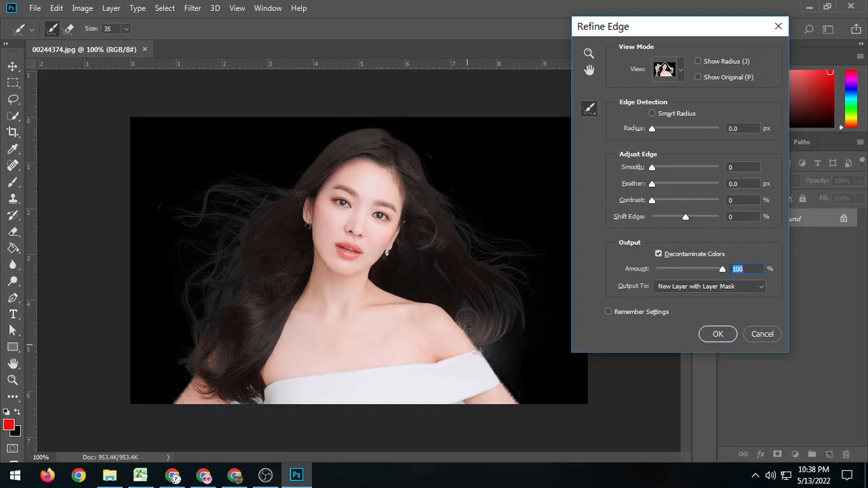
{"action": "left_click", "coordinate": [718, 334]}
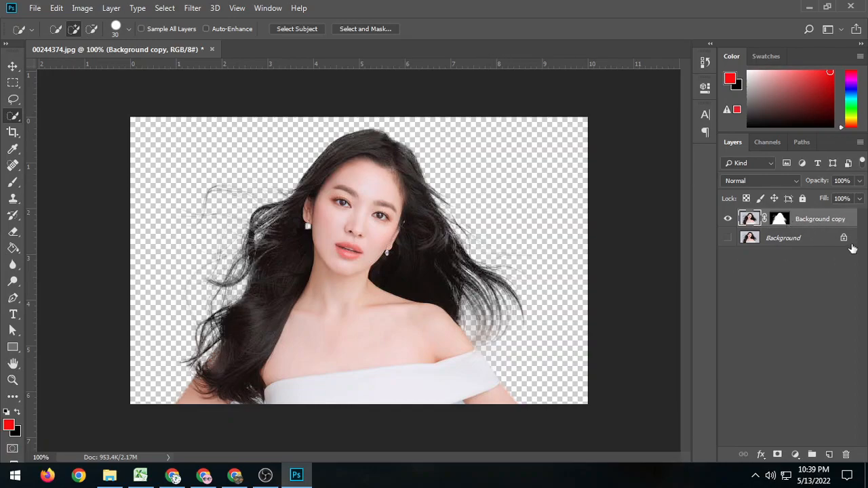
Duplicate the masked Background copy layer as Background copy 2 within the same document, and delete that duplicate.
{"action": "right_click", "coordinate": [842, 220]}
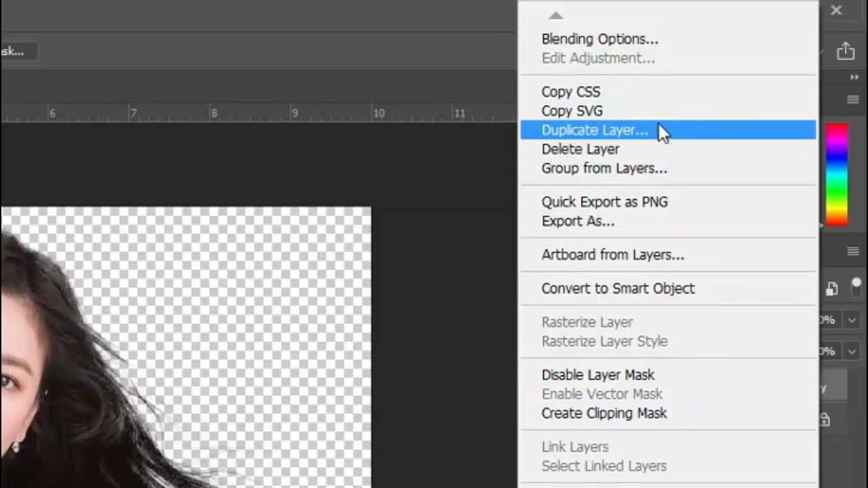
{"action": "left_click", "coordinate": [658, 125]}
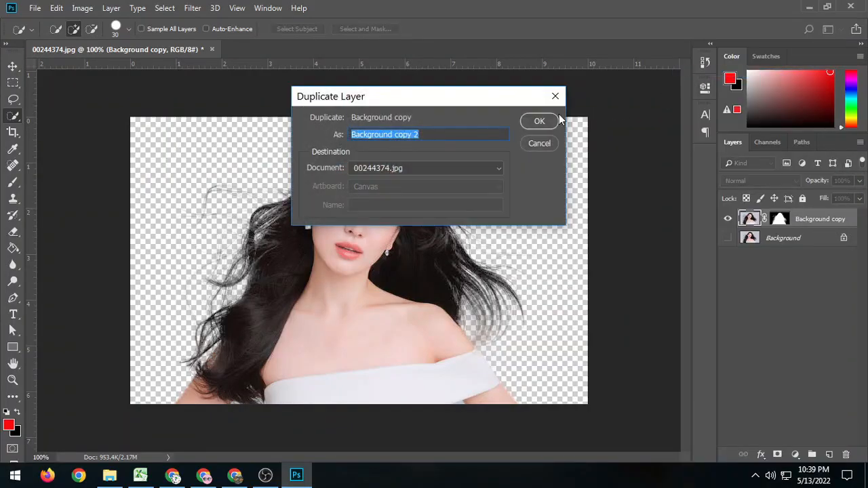
{"action": "left_click", "coordinate": [541, 122]}
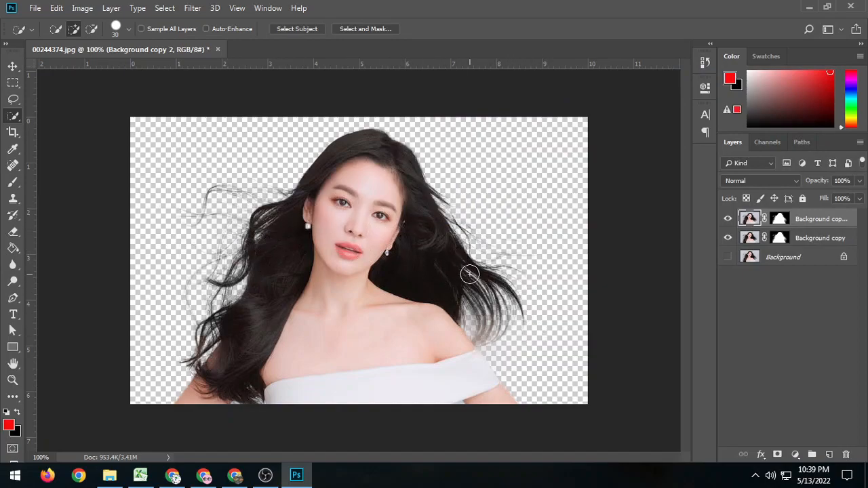
{"action": "key", "text": "Delete"}
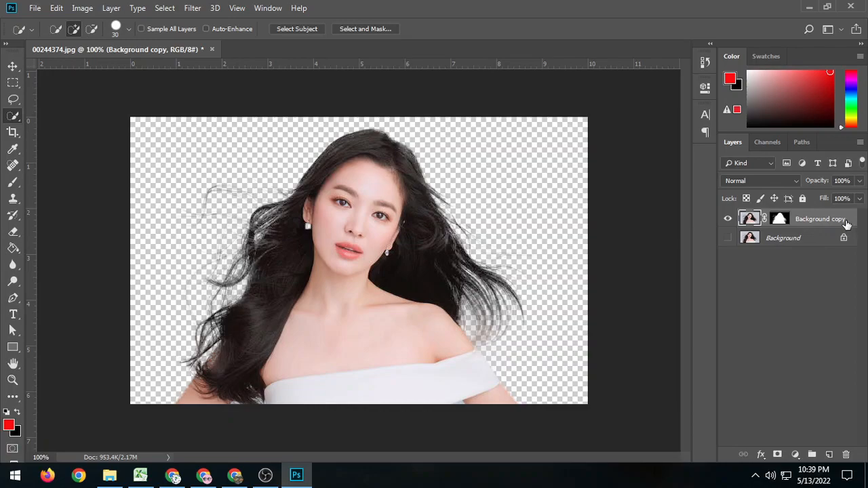
Duplicate the masked Background copy layer and merge the two masked copies into a single layer.
{"action": "key", "text": "ctrl+j"}
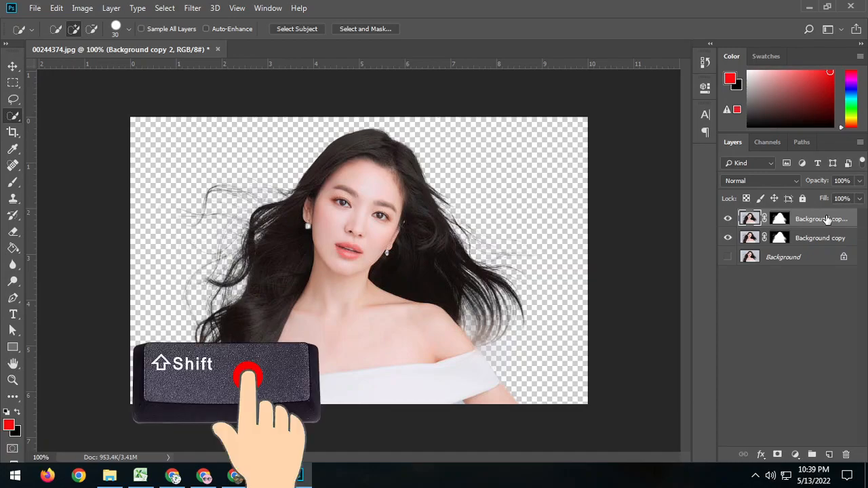
{"action": "left_click", "coordinate": [830, 242], "text": "shift"}
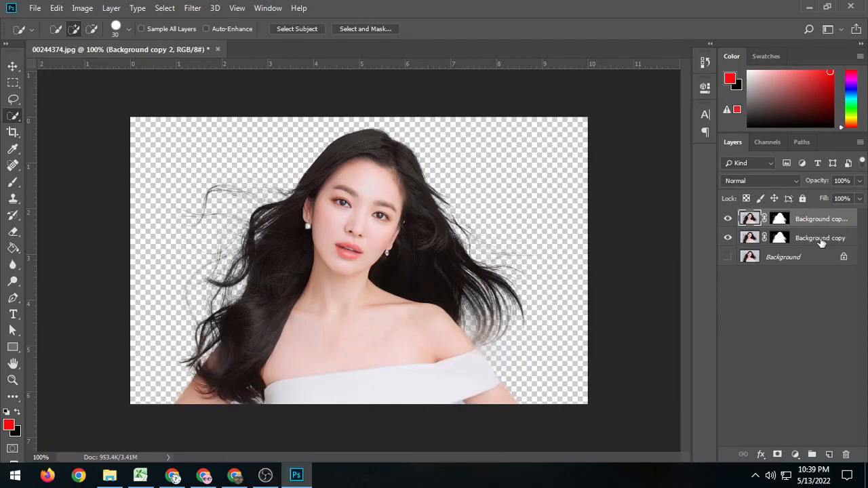
{"action": "left_click", "coordinate": [820, 242], "text": "shift"}
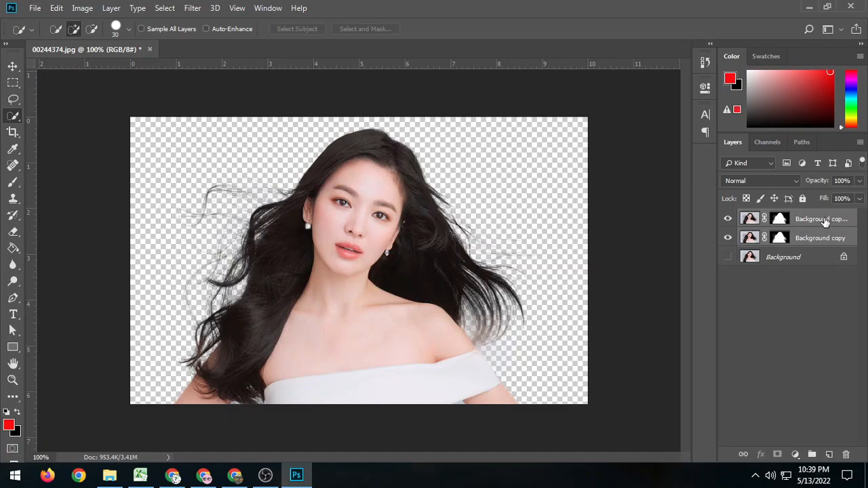
{"action": "right_click", "coordinate": [824, 222]}
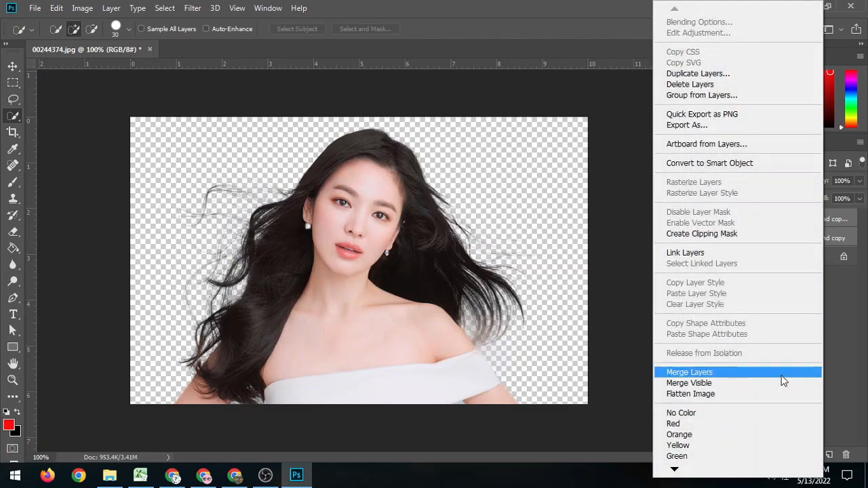
{"action": "left_click", "coordinate": [783, 380]}
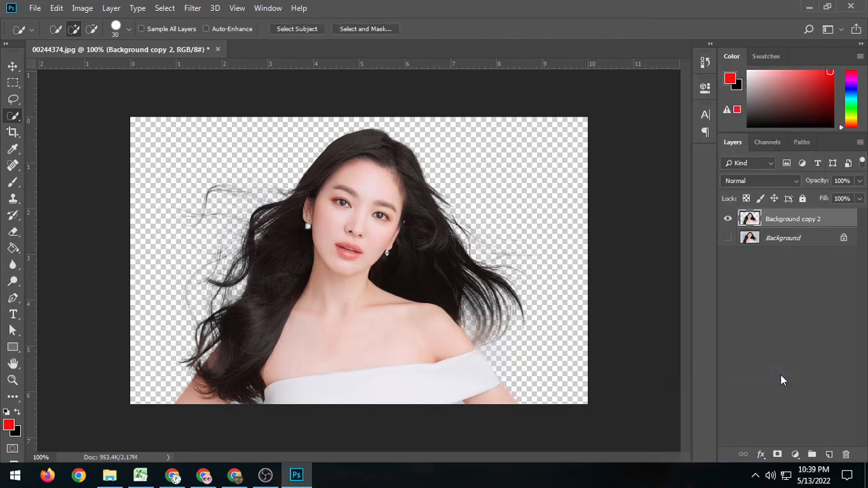
Switch to File Explorer and open 0a192de91ddf4be943465739d43dc0fe.jpg from the seleksi rambut folder as a separate Photoshop document.
{"action": "left_click", "coordinate": [109, 475]}
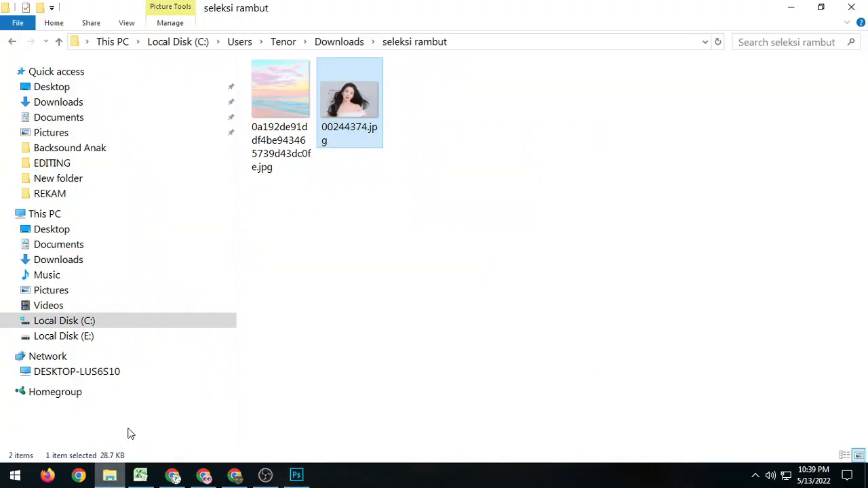
{"action": "left_click_drag", "start_coordinate": [272, 109], "coordinate": [410, 46]}
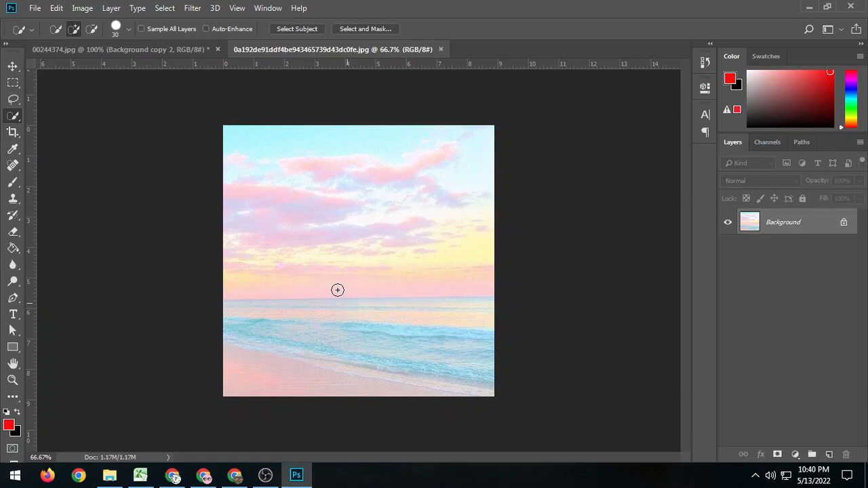
Move the woman's cut-out layer from 00244374.jpg into the beach sunset document, placing it along the canvas's lower edge.
{"action": "left_click", "coordinate": [157, 47]}
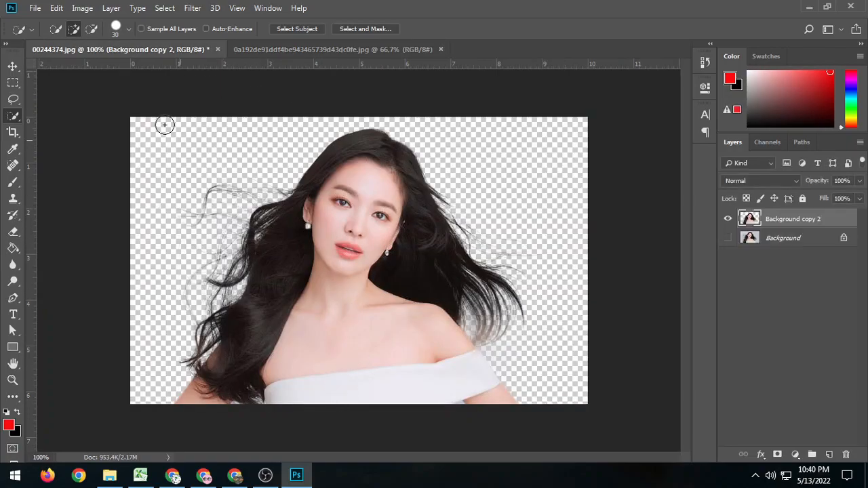
{"action": "left_click", "coordinate": [16, 65]}
{"action": "left_click_drag", "start_coordinate": [345, 287], "coordinate": [341, 321]}
Enlarge the woman's cut-out proportionally so she fills most of the width of the beach canvas, keeping her at its lower edge.
{"action": "key", "text": "ctrl+t"}
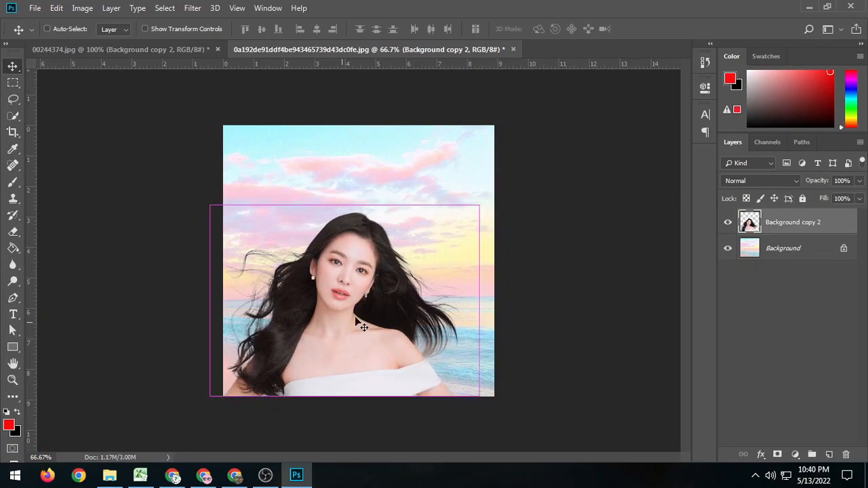
{"action": "left_click_drag", "start_coordinate": [480, 205], "coordinate": [501, 169]}
{"action": "key", "text": "Return"}
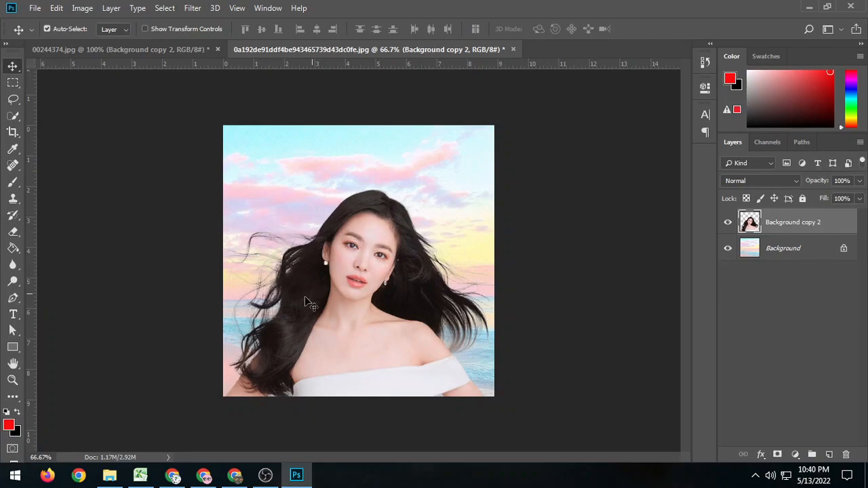
Compare the cut-out with the original photo in 00244374.jpg by showing and hiding its Background layer, and return to the beach composite.
{"action": "left_click", "coordinate": [174, 48]}
{"action": "left_click", "coordinate": [794, 251]}
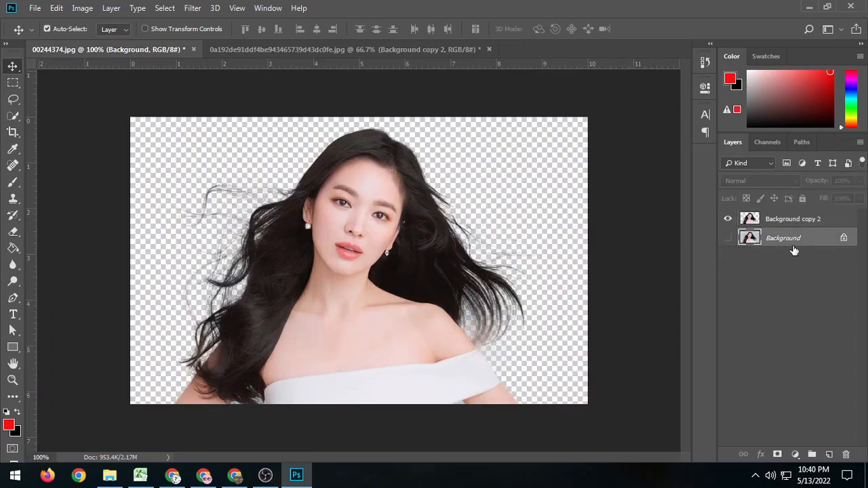
{"action": "left_click", "coordinate": [727, 238]}
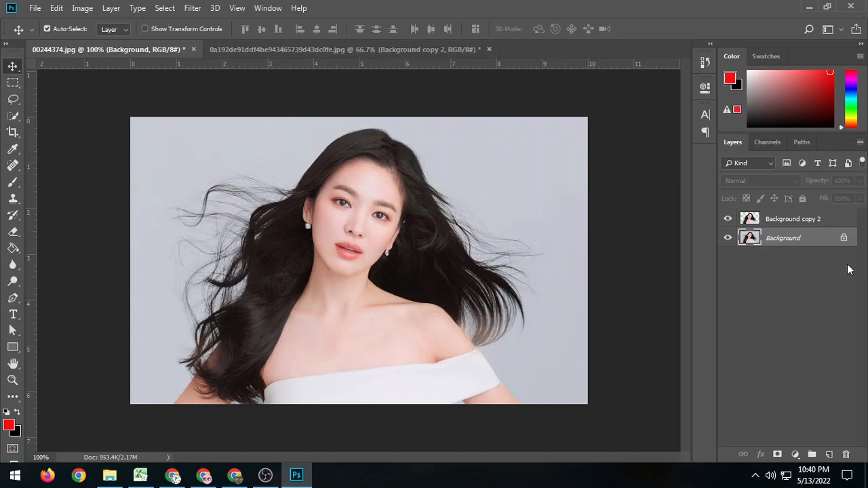
{"action": "left_click", "coordinate": [727, 238]}
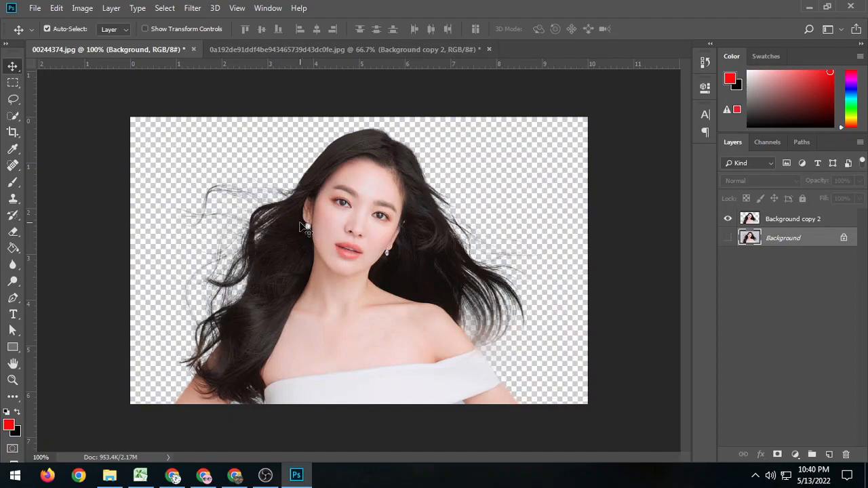
{"action": "left_click", "coordinate": [389, 52]}
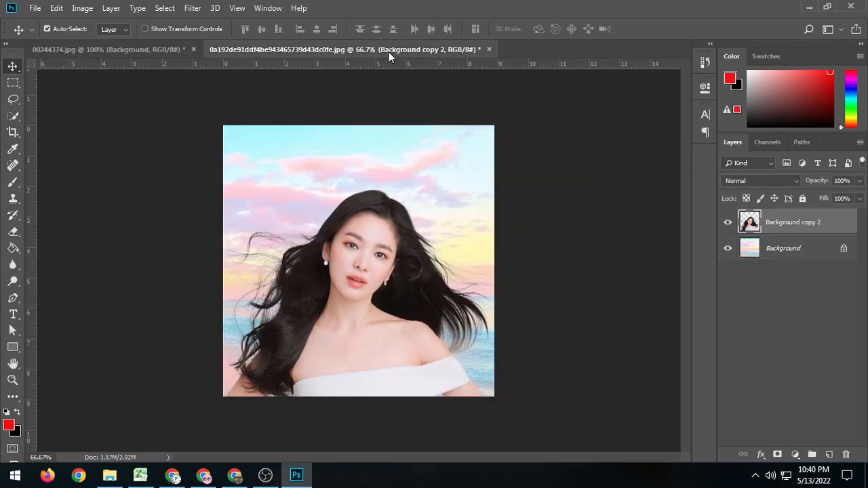